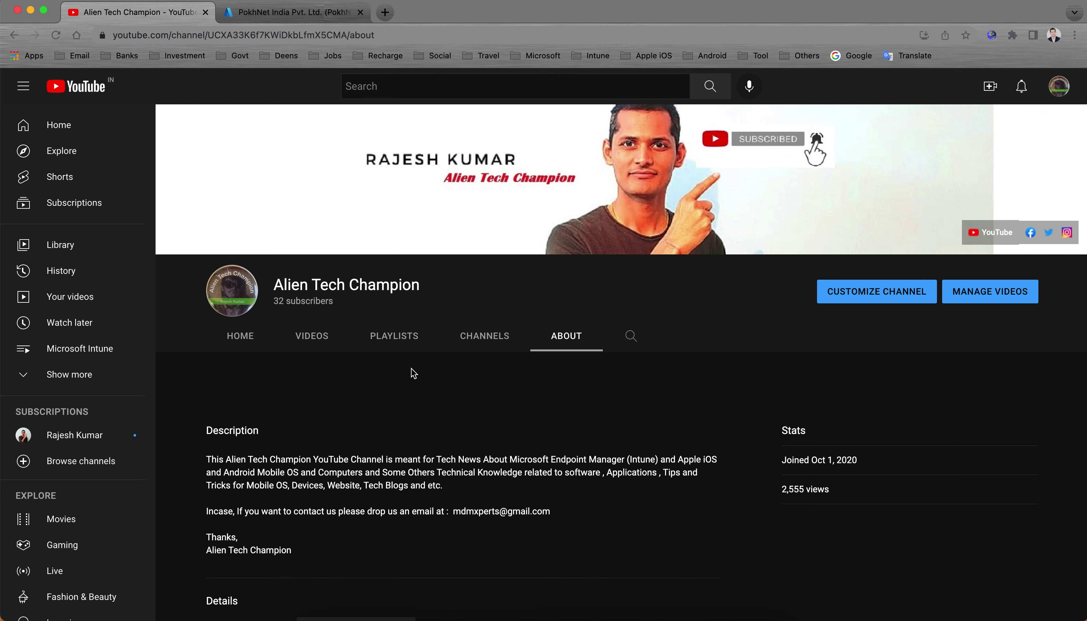
- Look through the uploaded videos of the Alien Tech Champion channel on YouTube
left_click(325, 338)
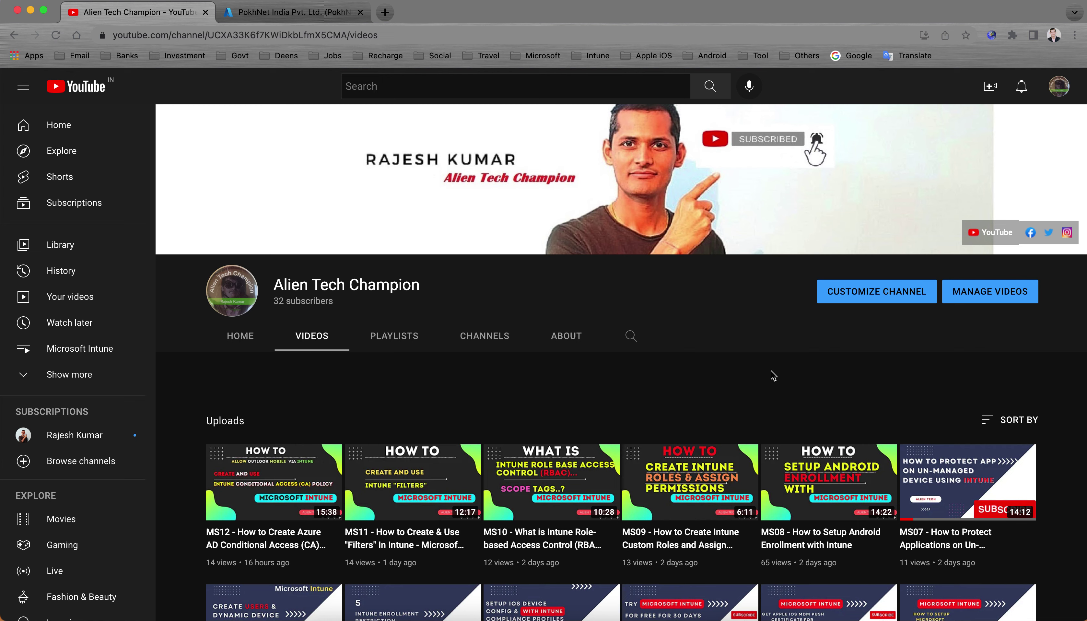
scroll(784, 375, "down", 5)
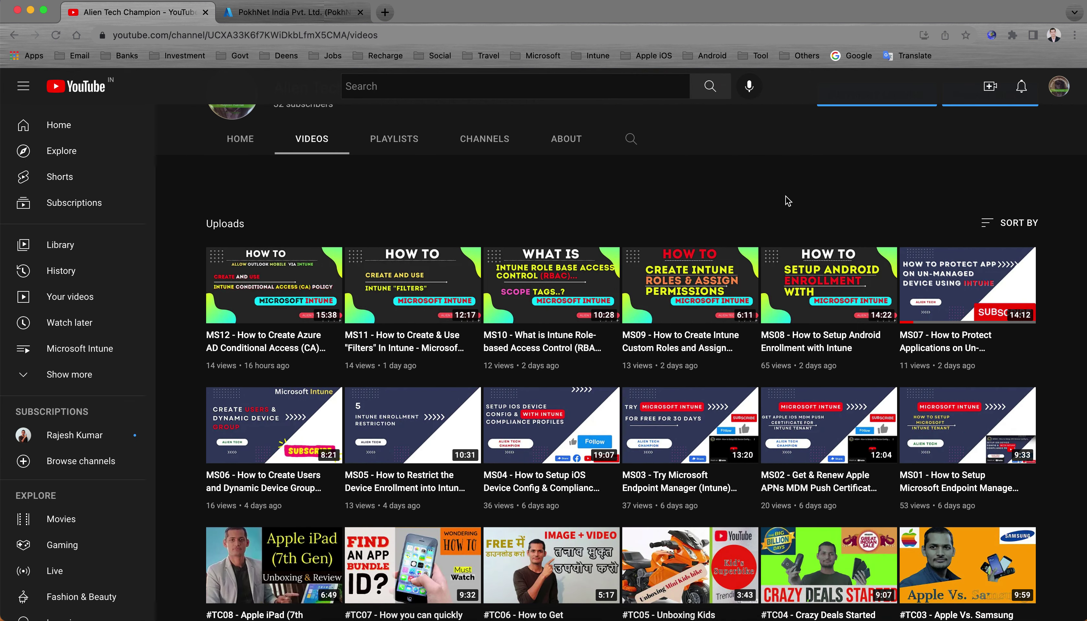
scroll(788, 201, "up", 2)
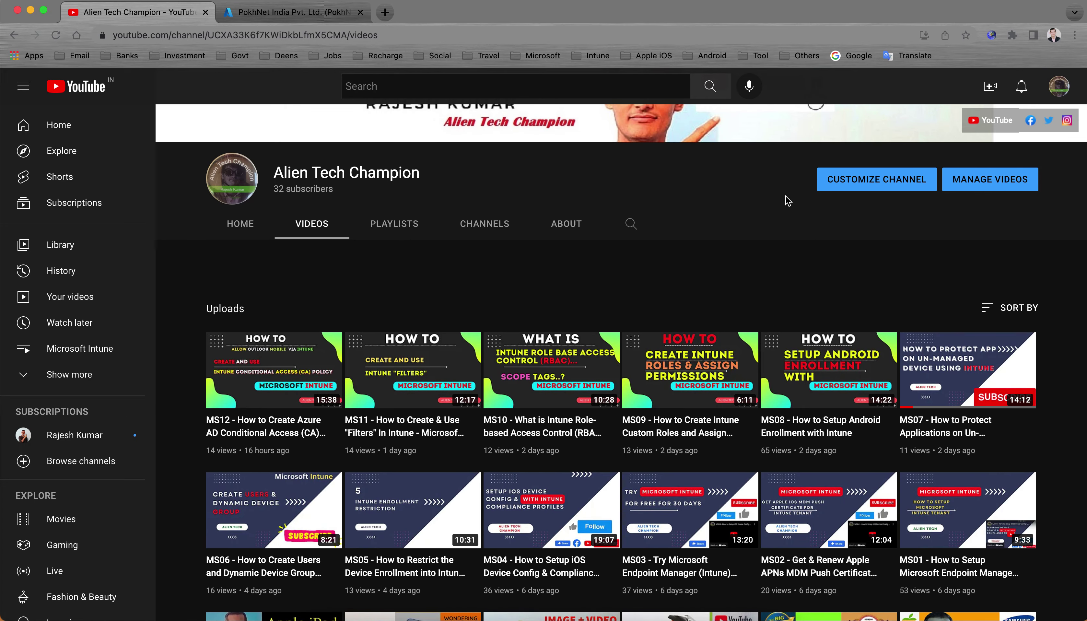
scroll(788, 201, "up", 3)
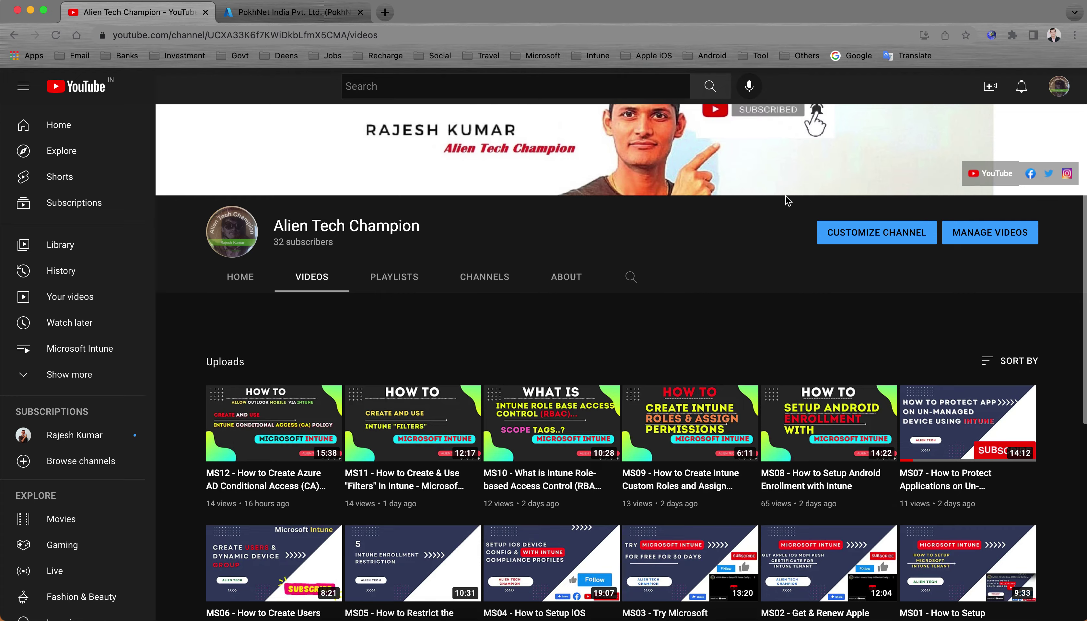
left_click(331, 15)
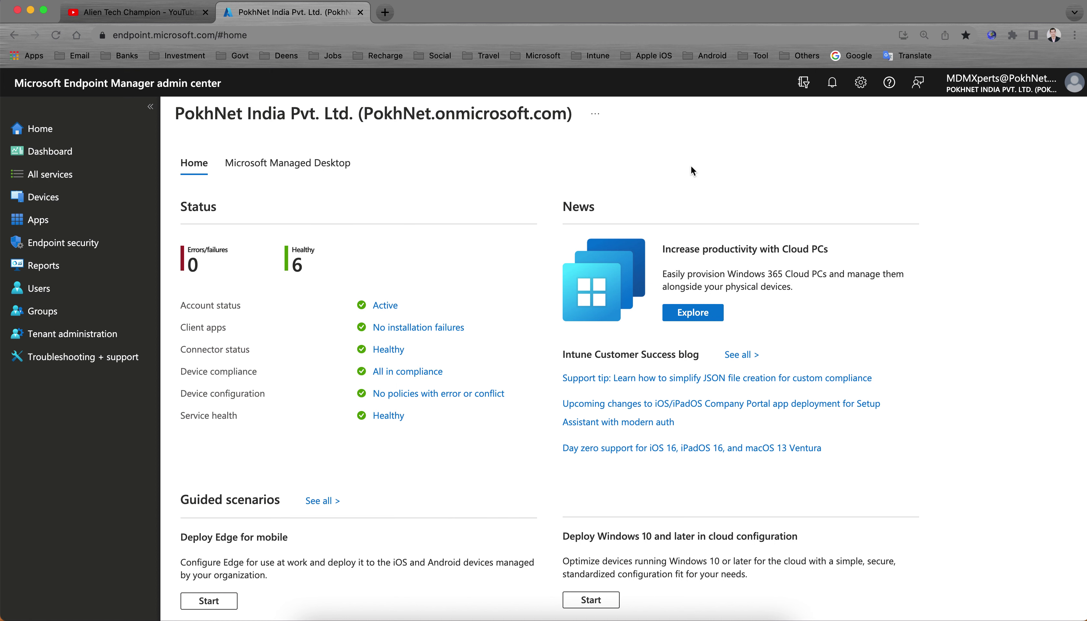
left_click(143, 12)
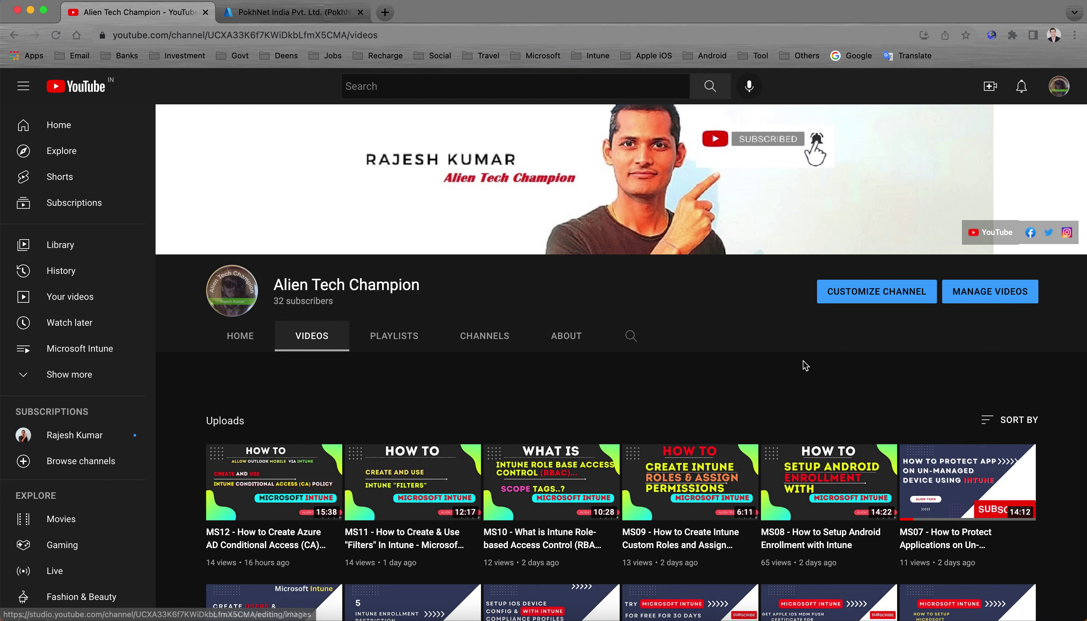
scroll(813, 371, "down", 2)
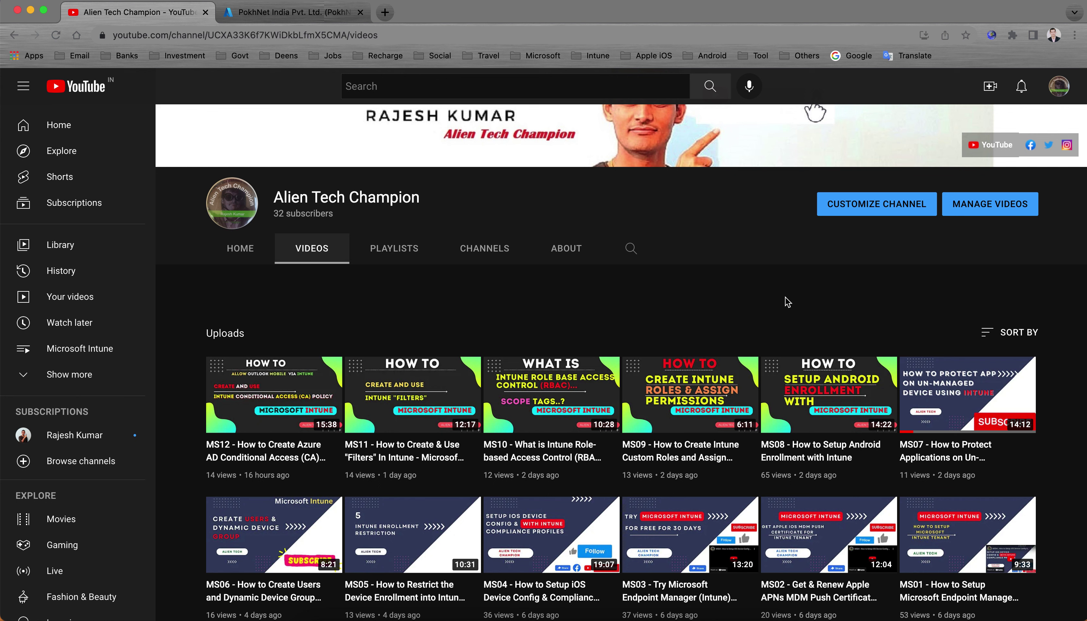
- Switch to the Microsoft Endpoint Manager admin center and open its dashboard
left_click(322, 17)
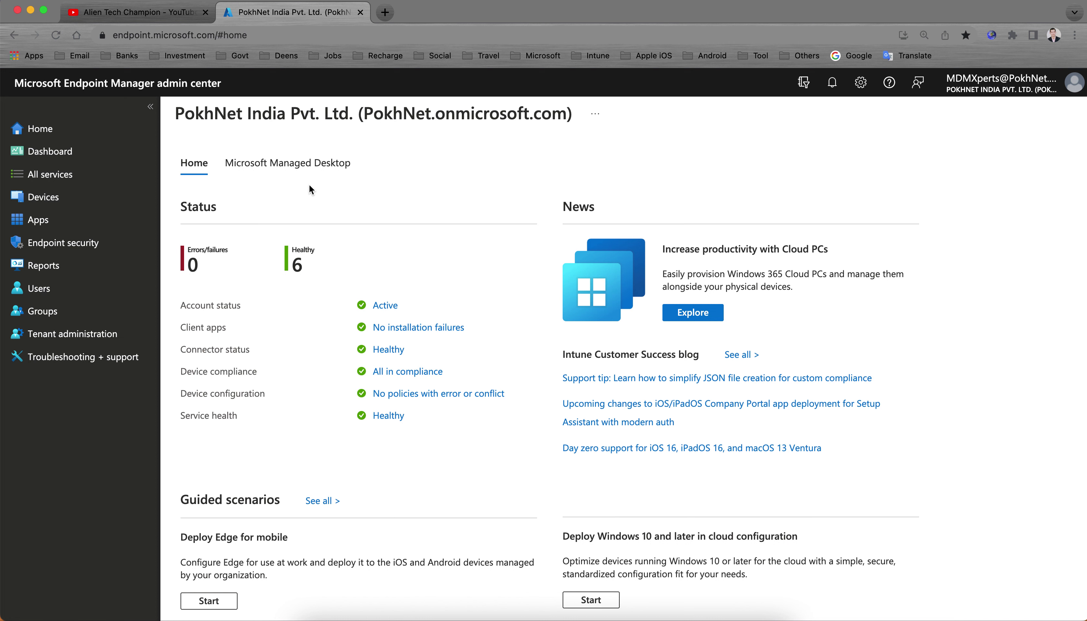
left_click(257, 35)
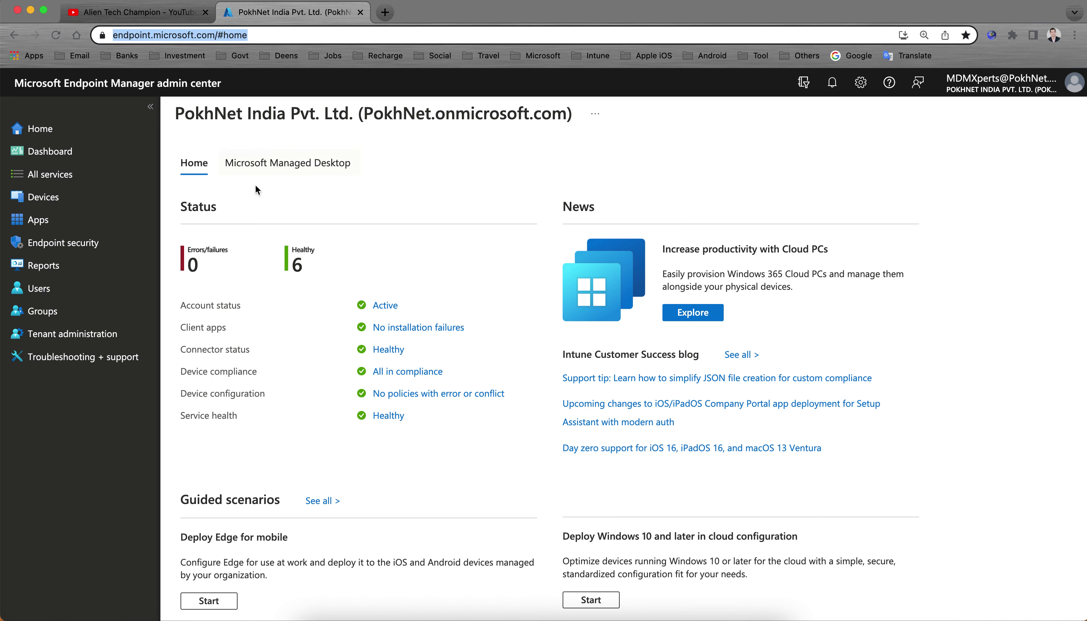
left_click(429, 189)
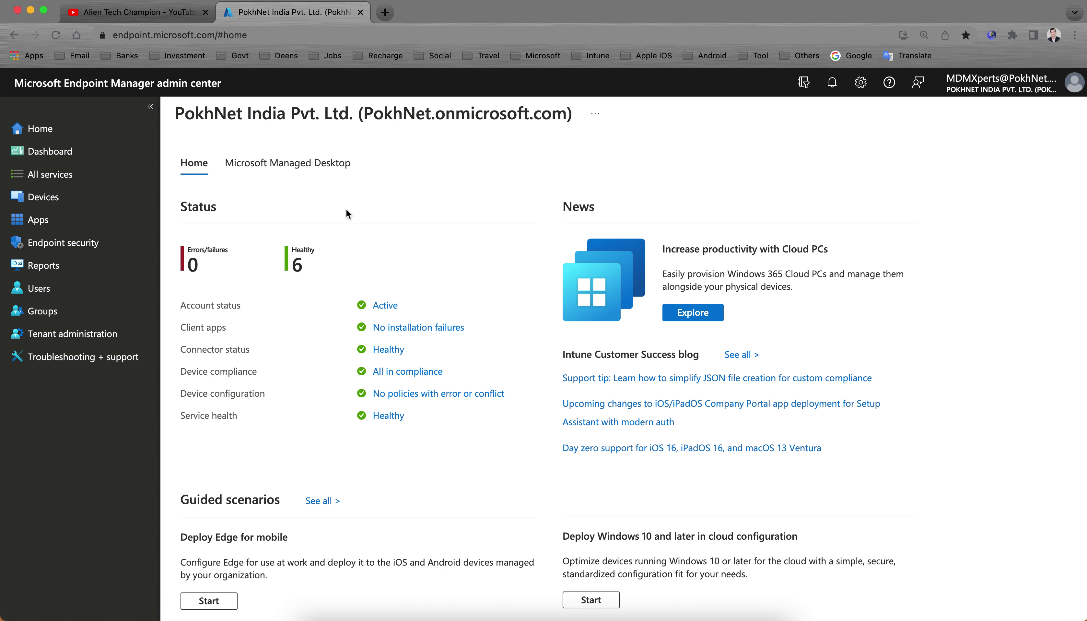
left_click(50, 151)
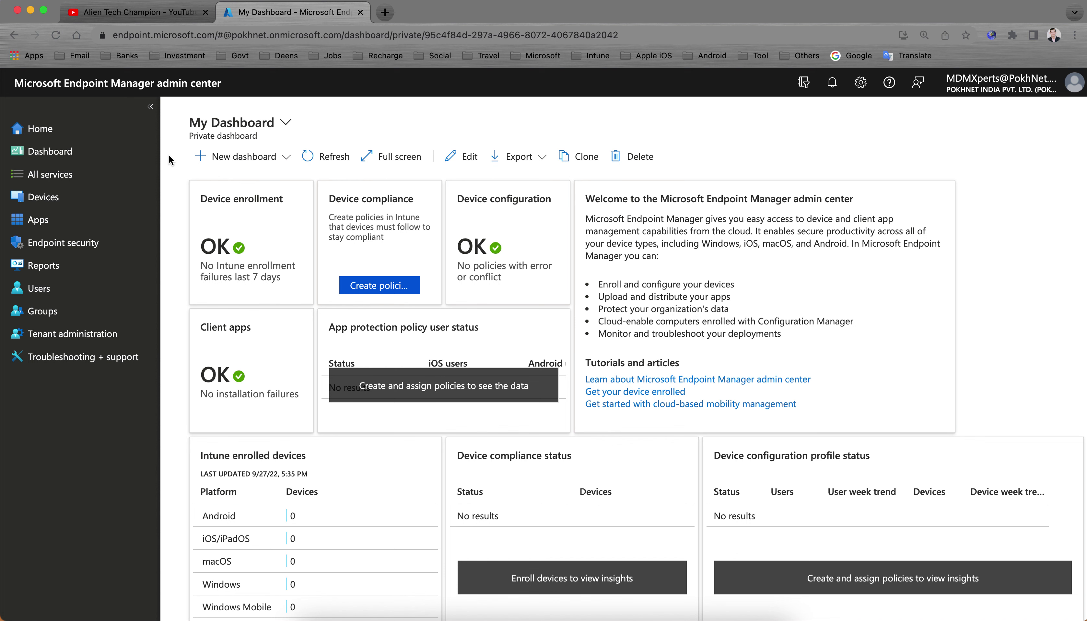
- Glance at the YouTube channel's uploads again and return to the Endpoint Manager admin center
left_click(151, 13)
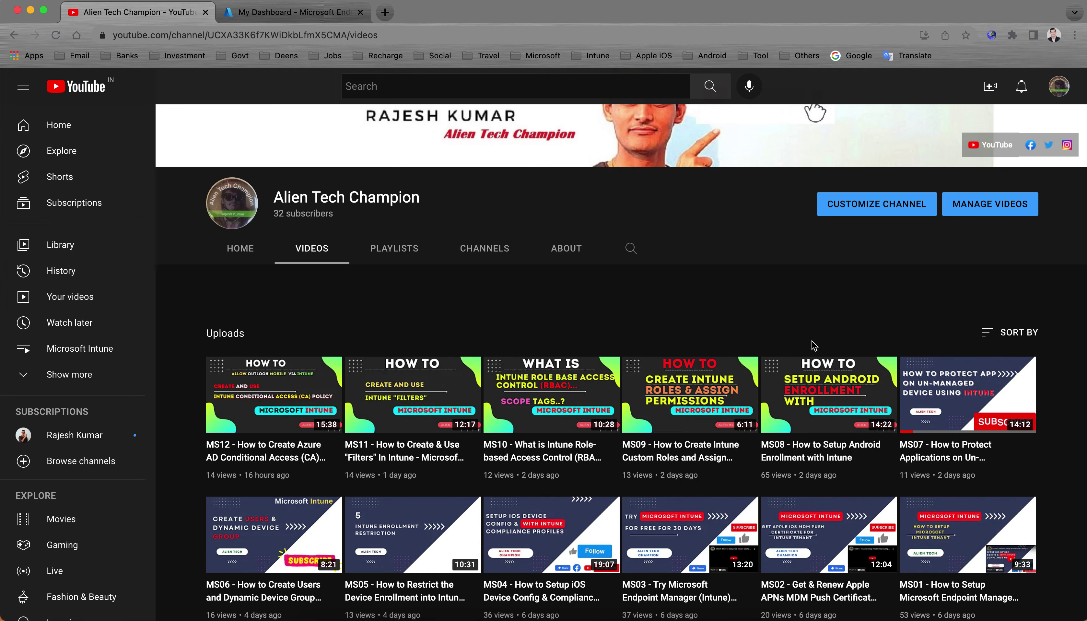
scroll(777, 337, "down", 1)
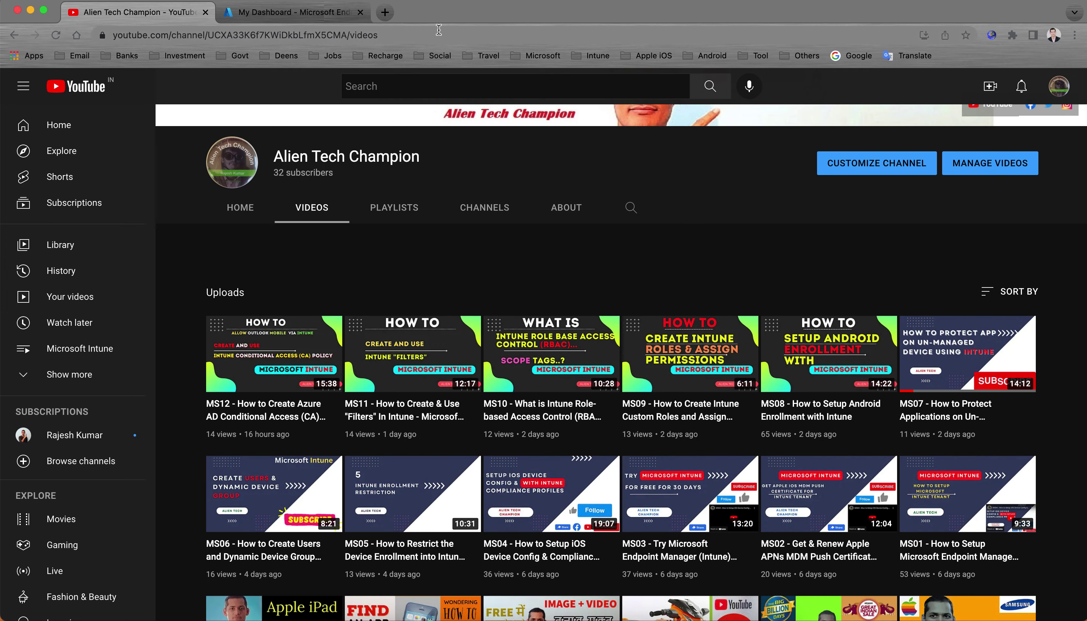
left_click(318, 12)
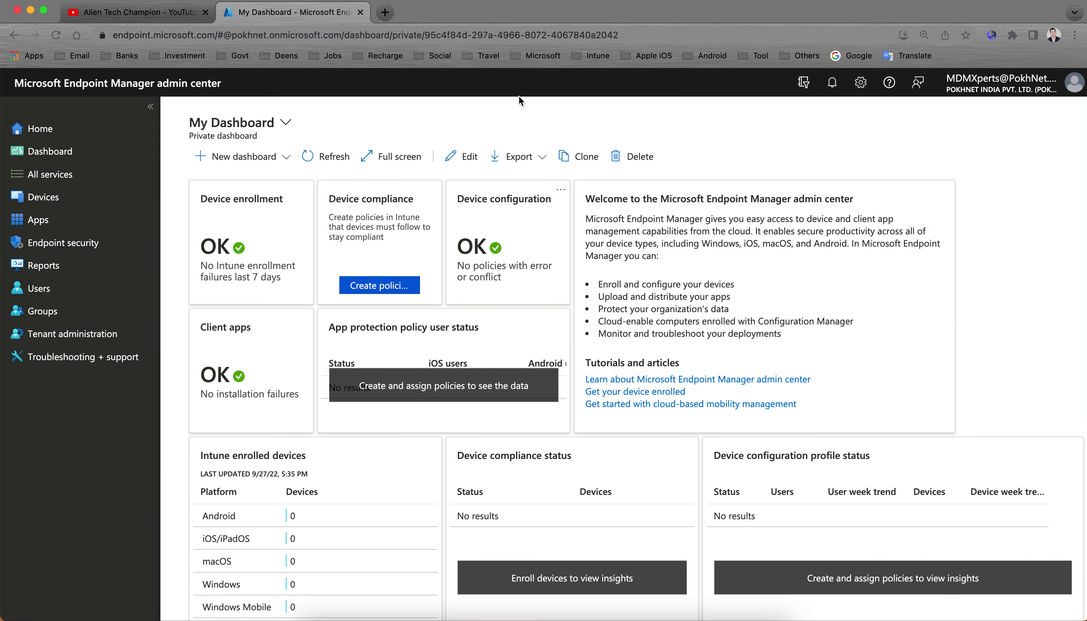
- Open the app protection policies under Apps, with the page zoomed to 125%
left_click(92, 221)
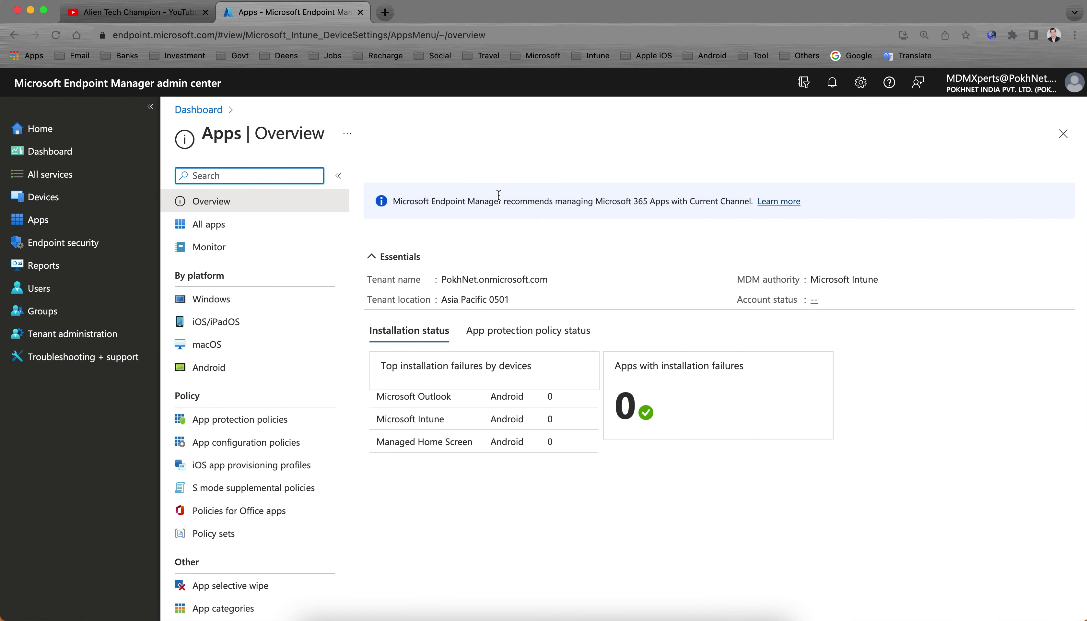
left_click(95, 222)
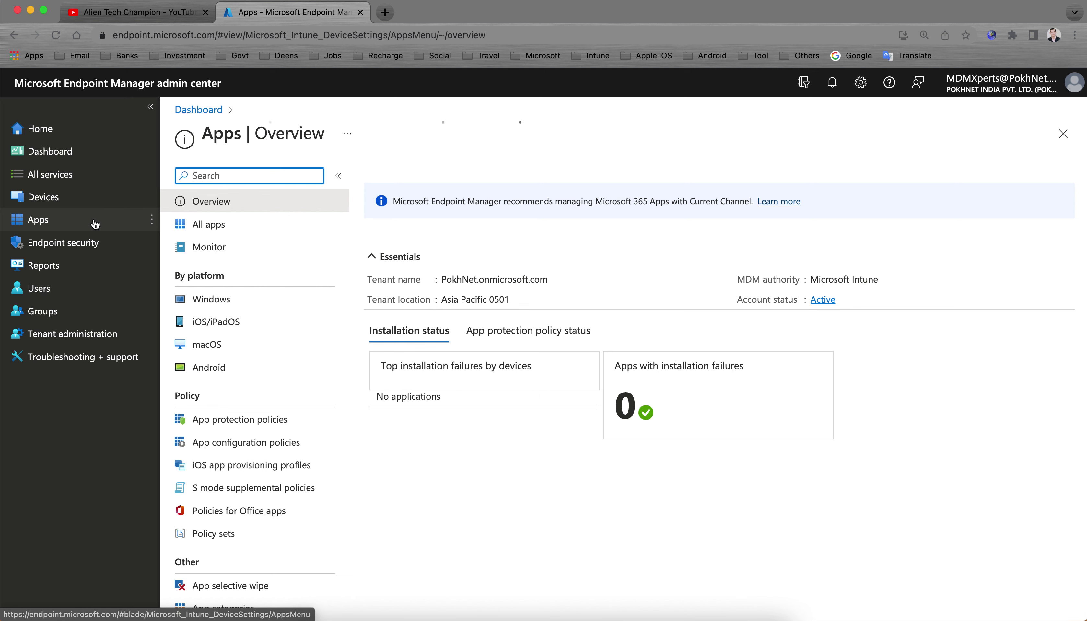
left_click(73, 221)
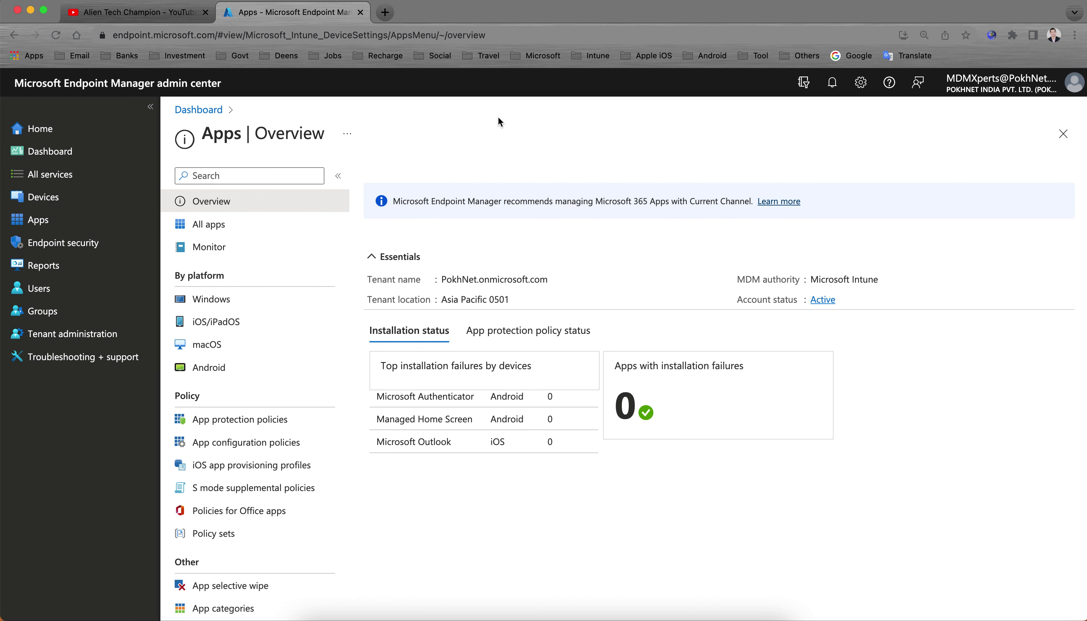
key("super+equal")
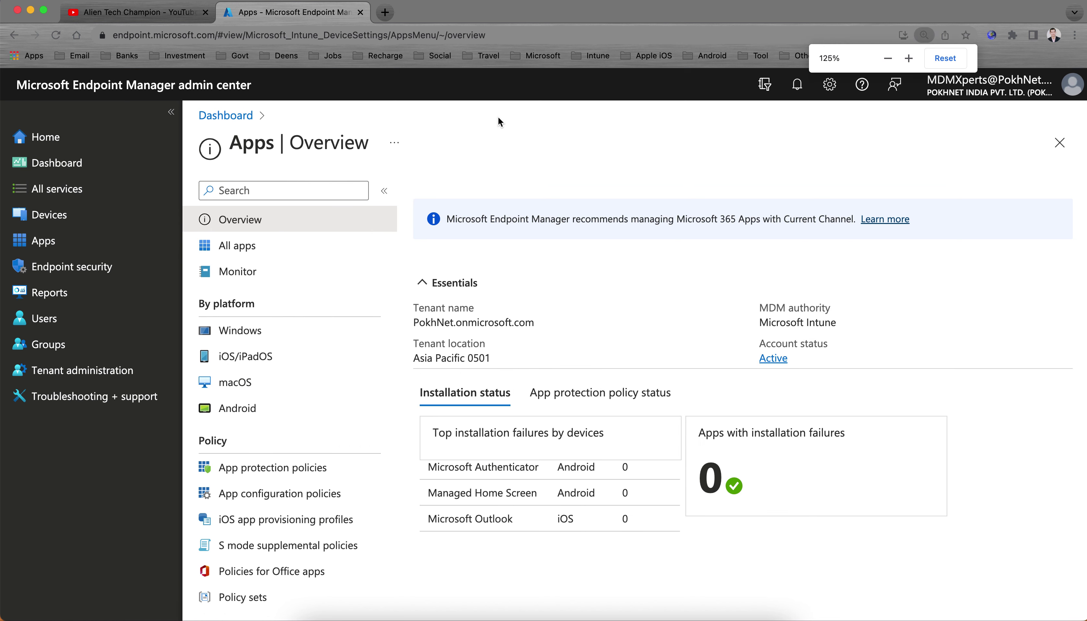
left_click(116, 238)
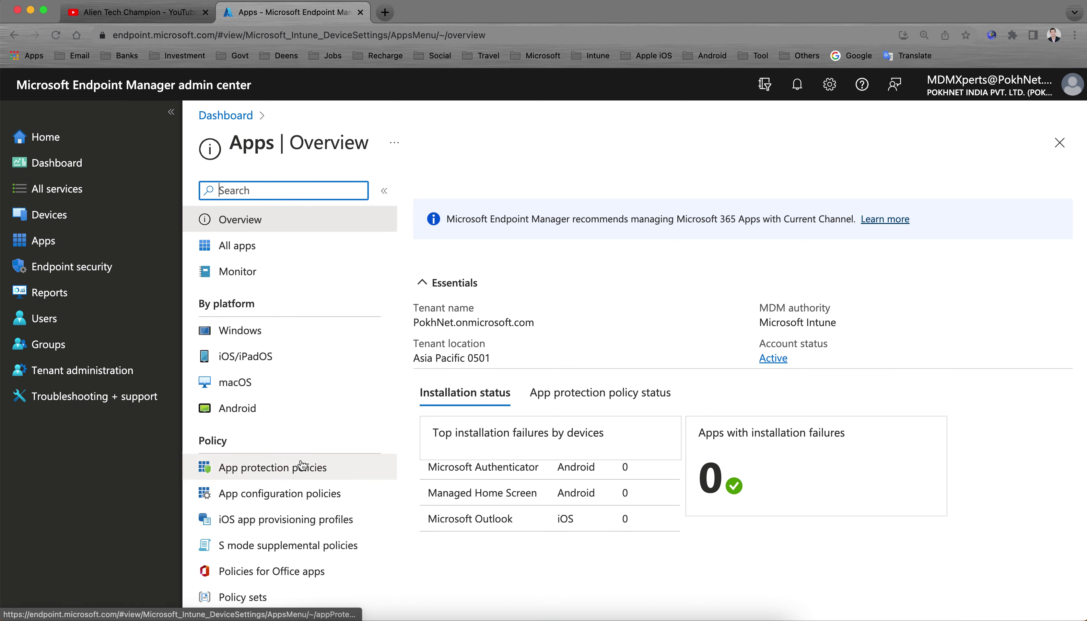
left_click(295, 469)
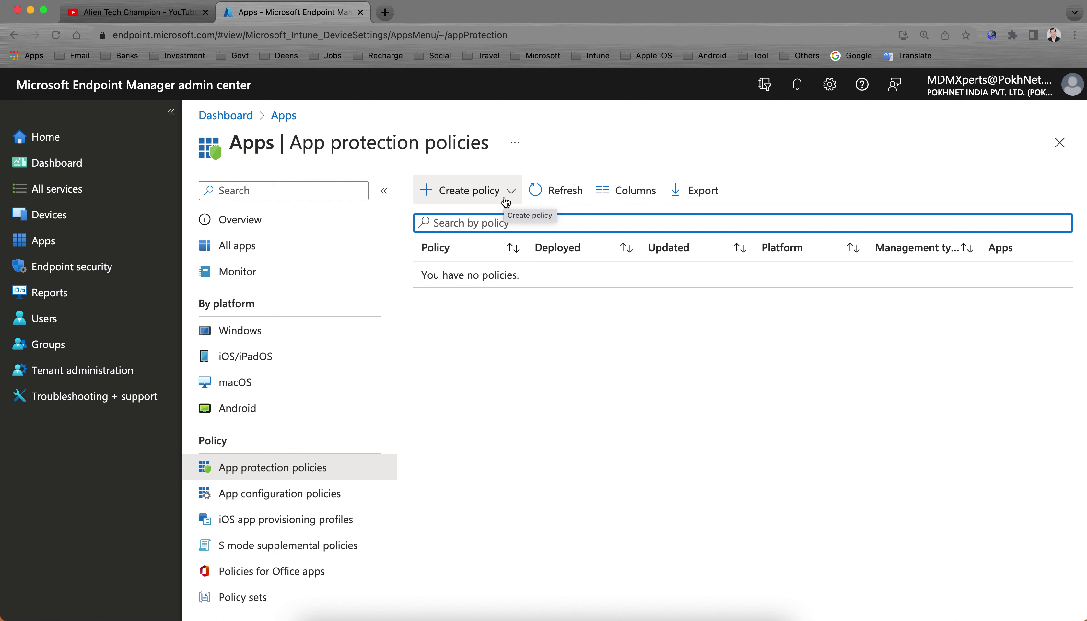
- Start creating a new app protection policy for the Android platform
left_click(506, 201)
left_click(536, 129)
left_click(497, 189)
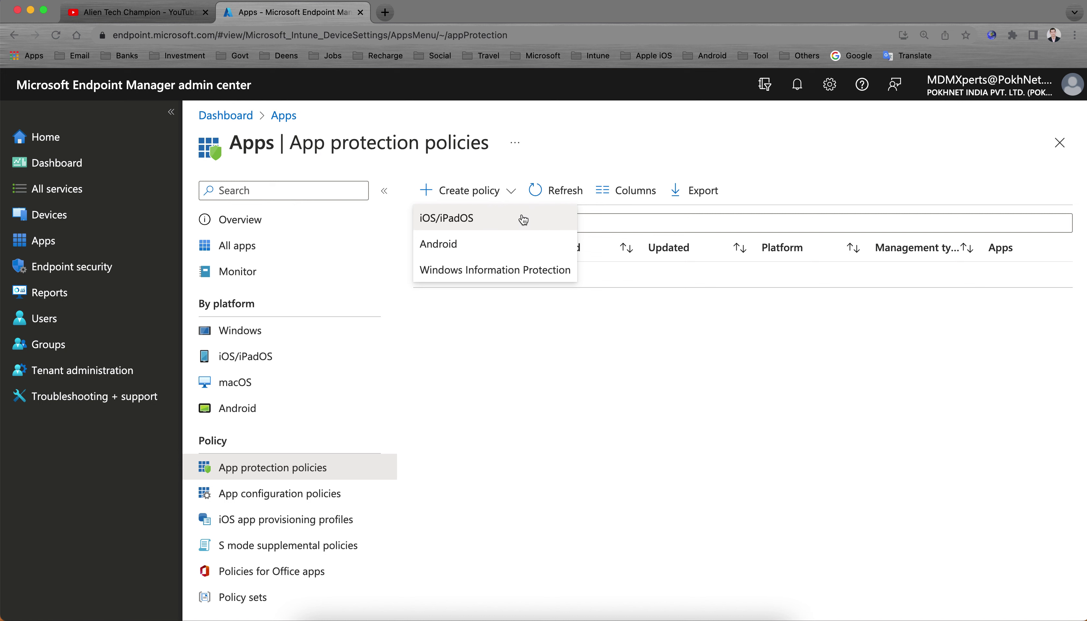
left_click(476, 248)
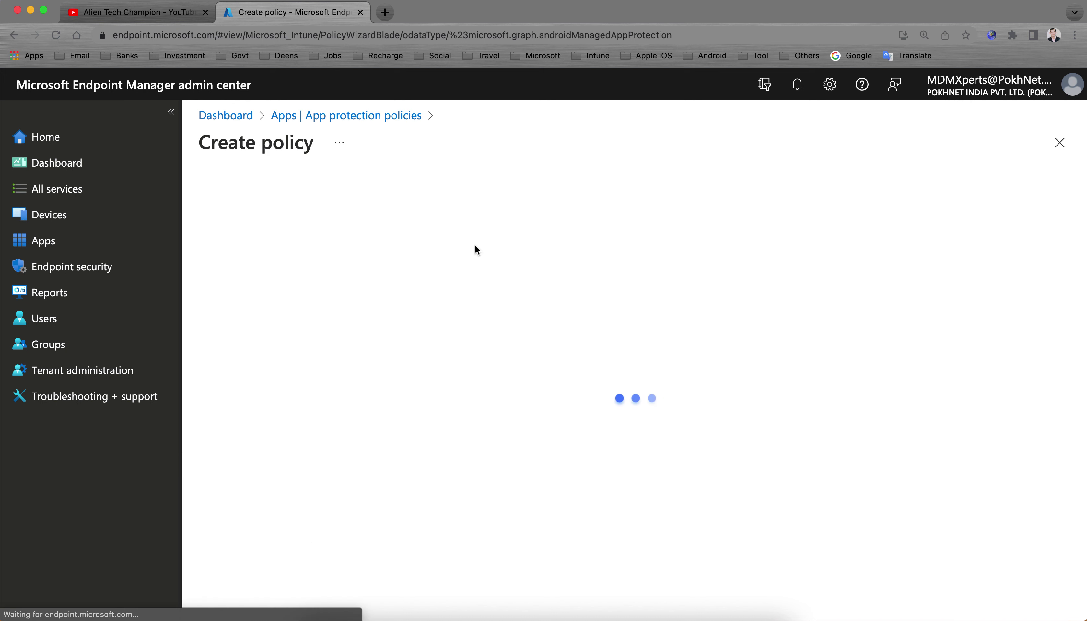
- Name the policy "Global - MAM Policy for Android BYOD Device"
left_click(458, 239)
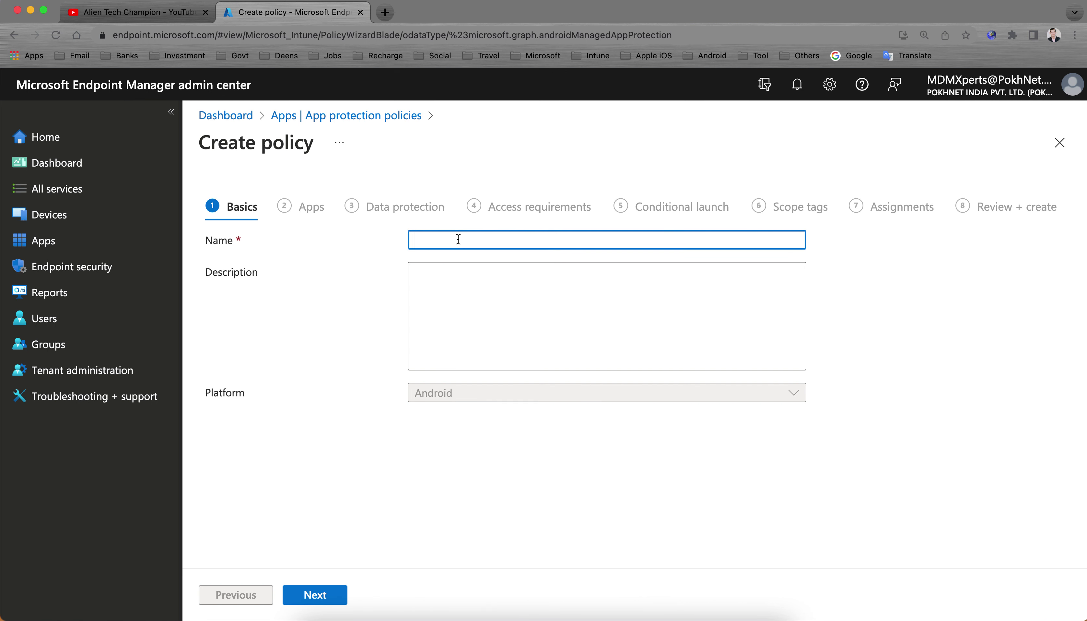
type("Global -")
type("MAM Polo")
key("BackSpace")
key("BackSpace")
key("BackSpace")
type("olicy for Al")
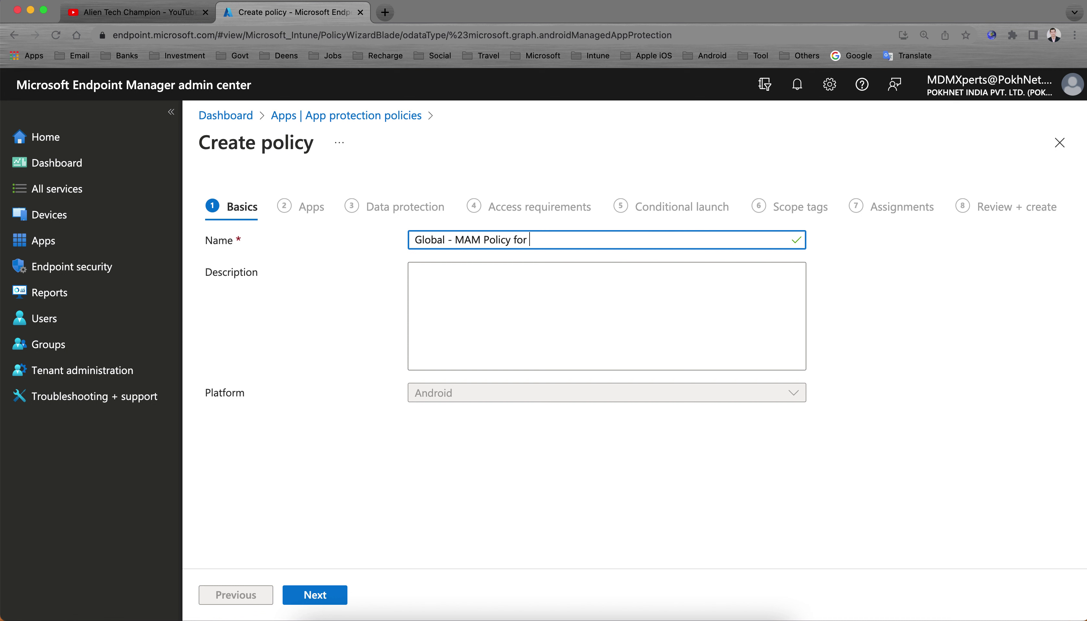
key("BackSpace")
key("BackSpace")
type("and")
key("BackSpace")
key("BackSpace")
key("BackSpace")
type("Android BYOD Device")
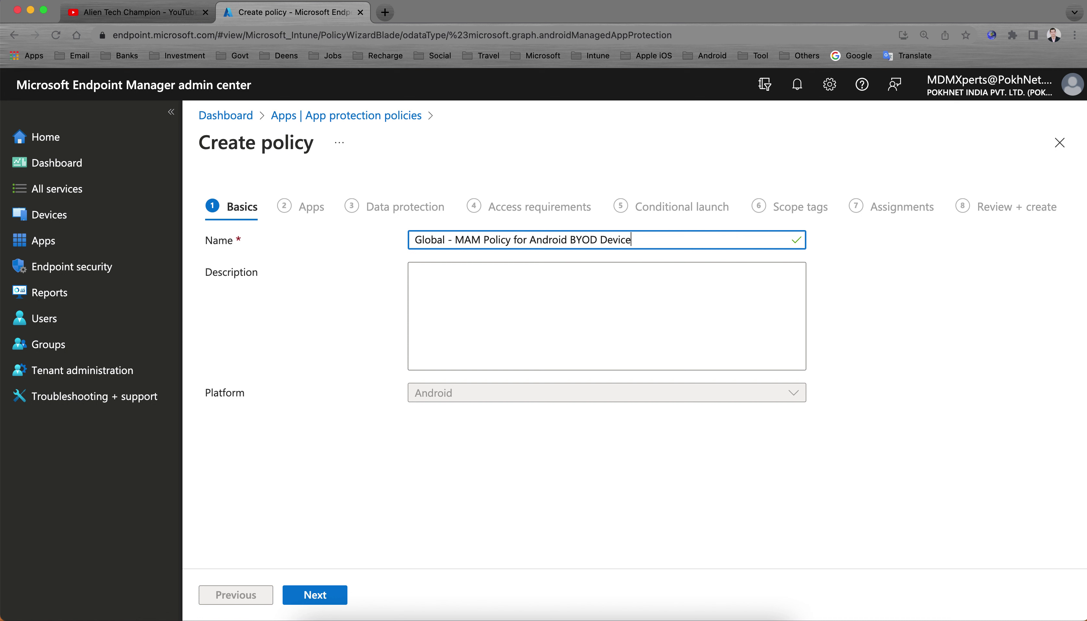
- Copy the policy name into the description and remove the "Global - " prefix from both fields
left_click(599, 241)
left_click_drag(645, 240, 361, 226)
key("super+c")
left_click(460, 284)
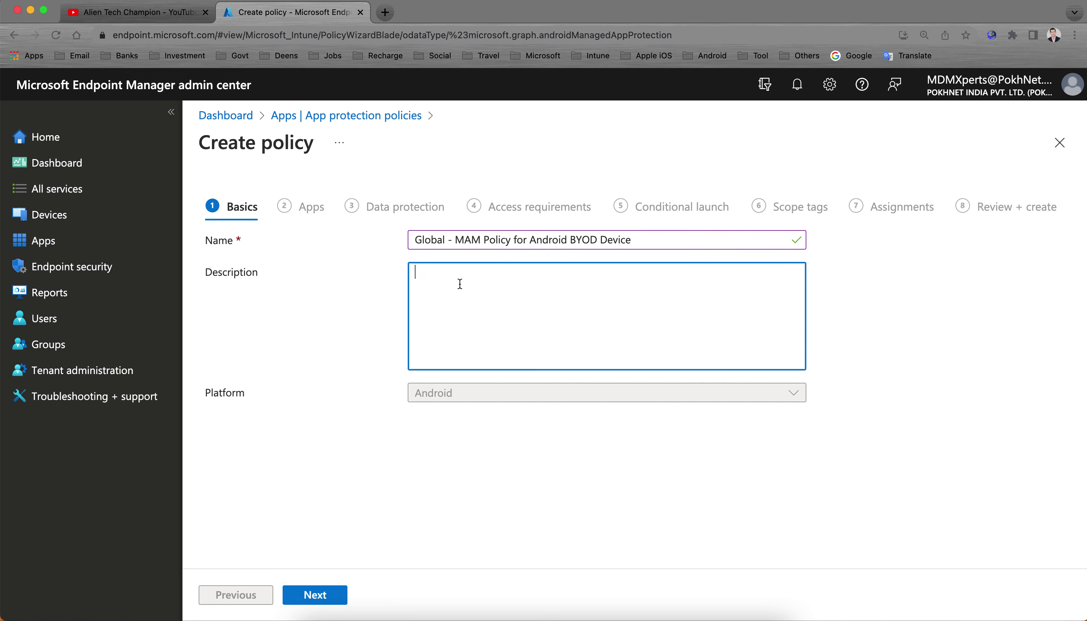
key("super+v")
left_click_drag(455, 240, 410, 241)
key("BackSpace")
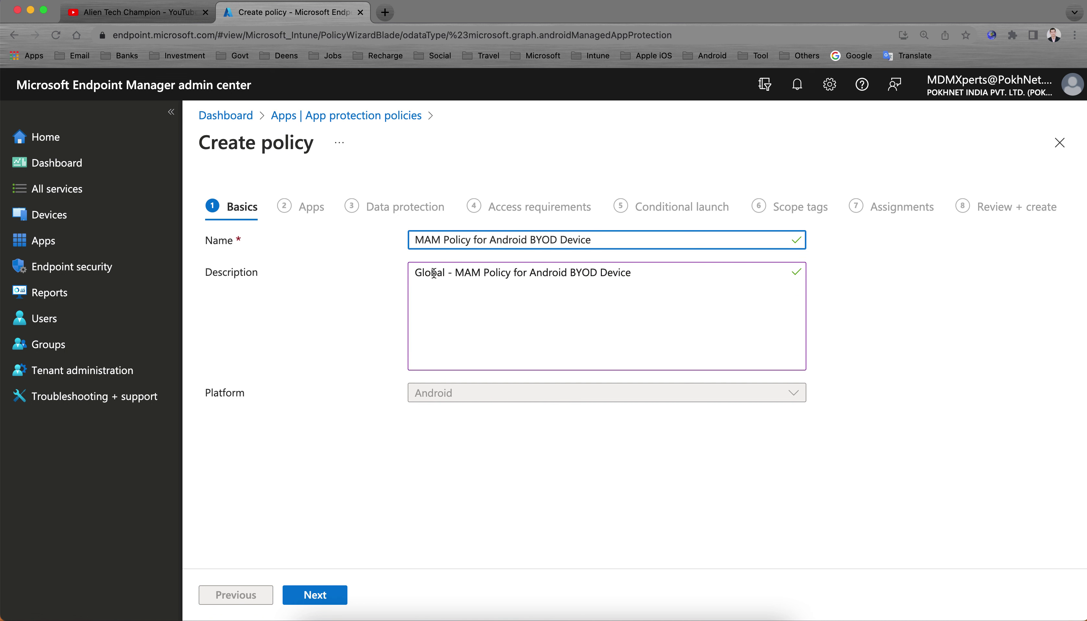
left_click_drag(454, 272, 370, 266)
key("BackSpace")
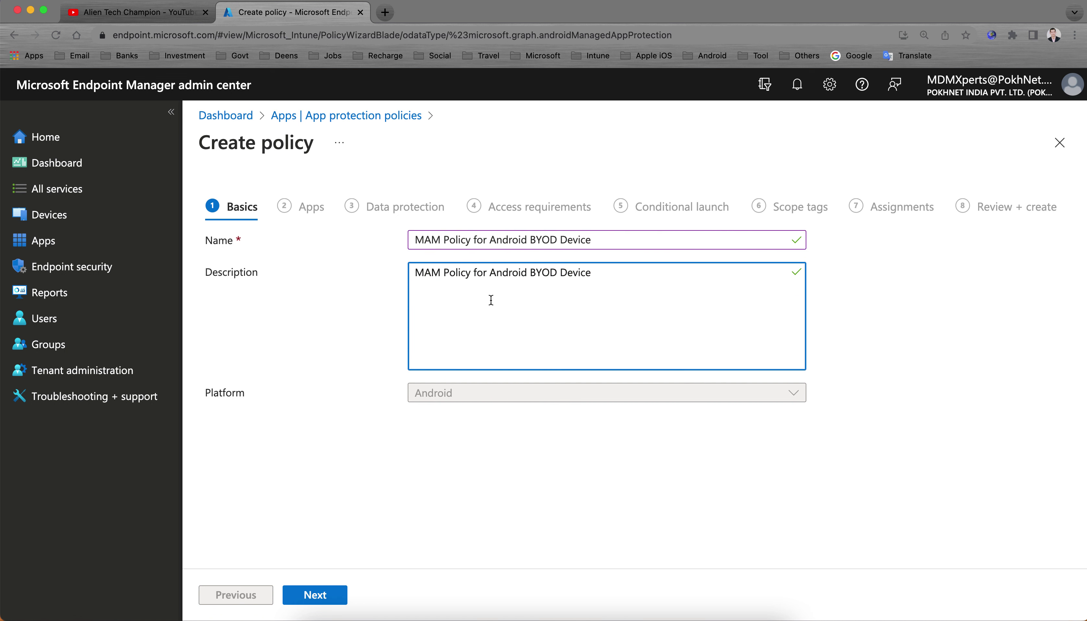
- Change the description to "MAM Policy for Android BYOD-Unmanaged Devices" and continue to the policy's app targeting settings
key("BackSpace")
type("-Unmanaged")
left_click(671, 266)
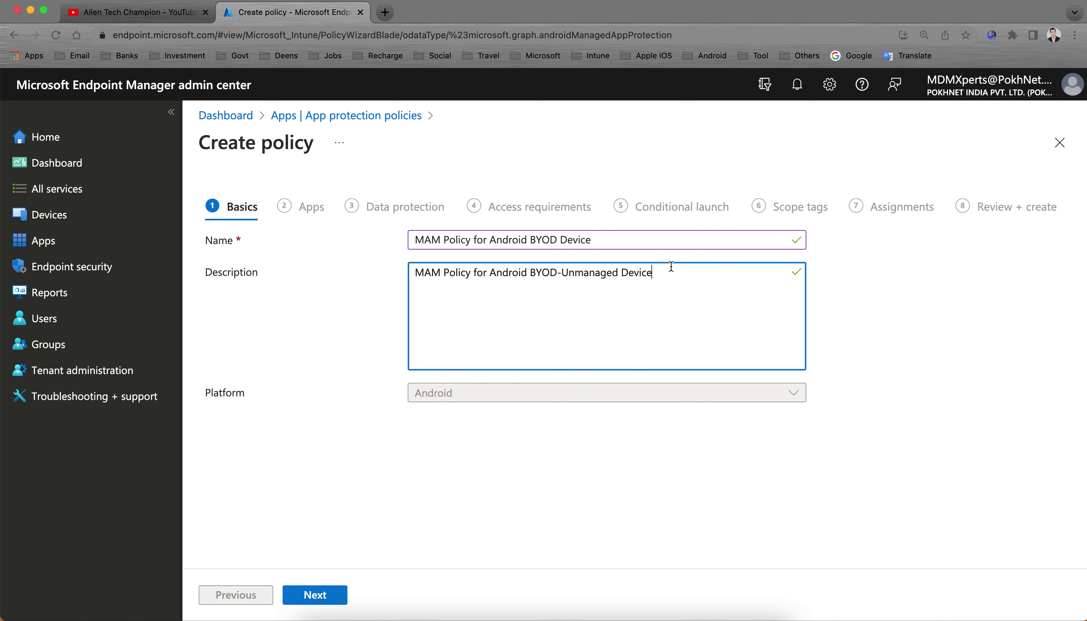
type("s")
left_click_drag(569, 273, 663, 279)
left_click(602, 292)
left_click(442, 395)
left_click(343, 590)
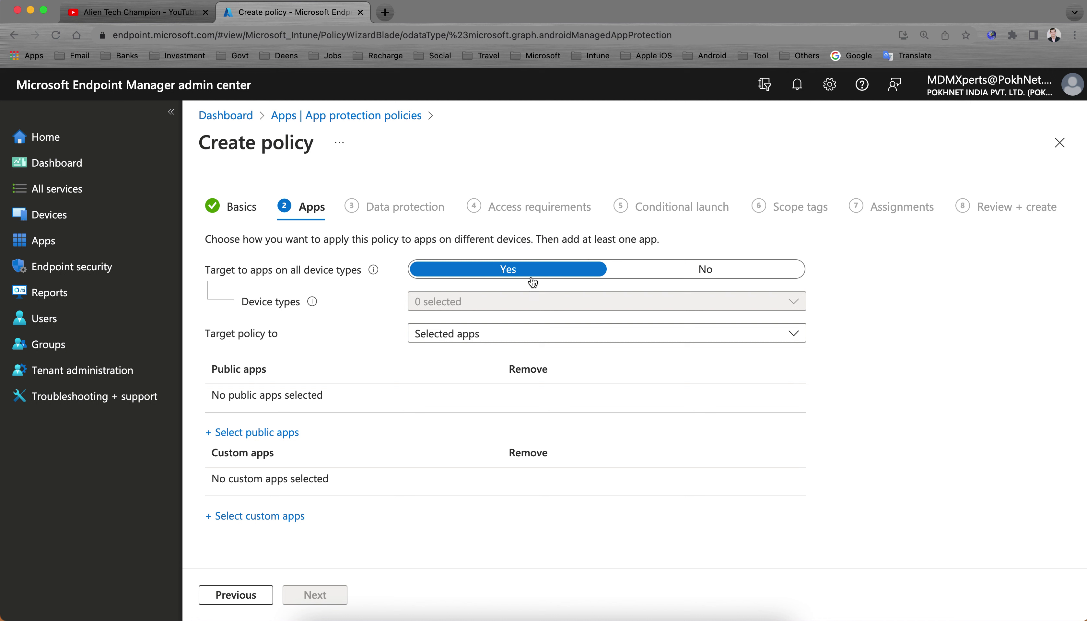
- Turn off targeting to apps on all device types and choose Unmanaged as the only device type
left_click(681, 275)
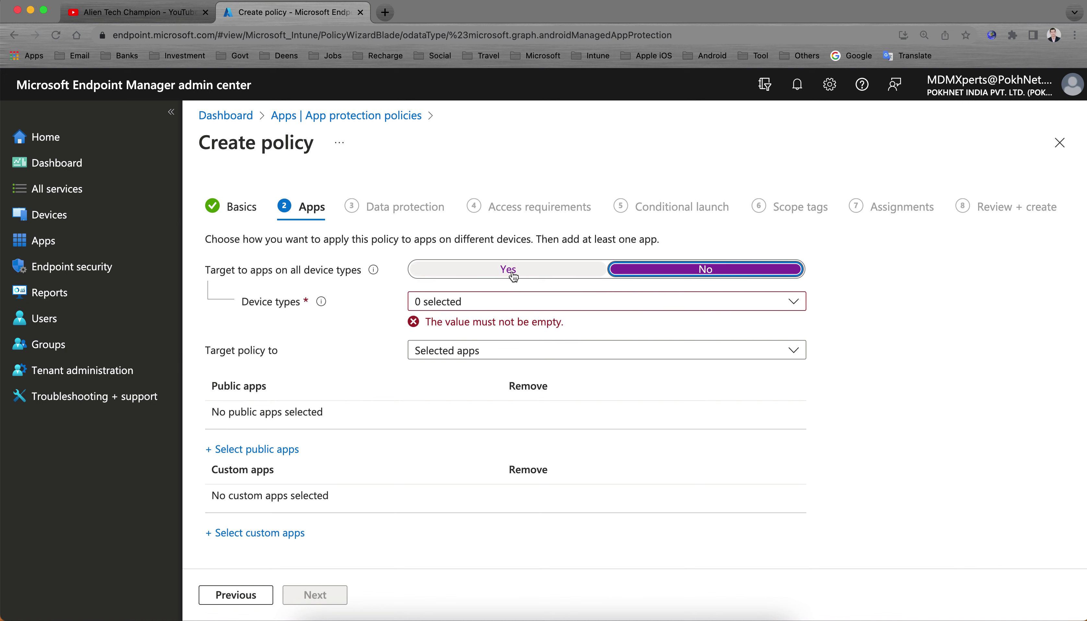
left_click(468, 306)
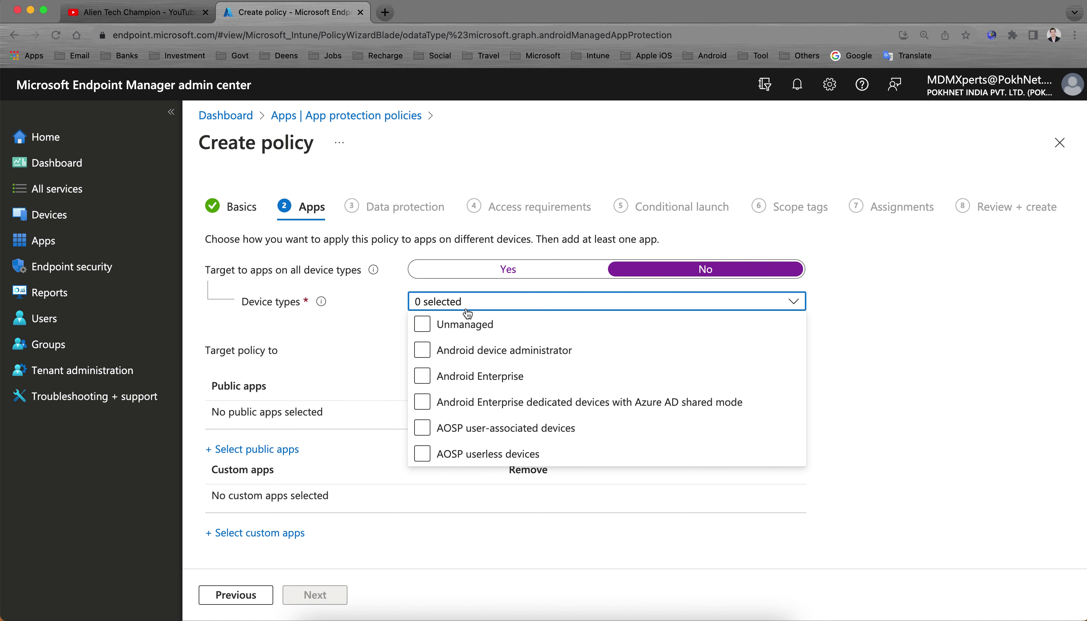
left_click(879, 288)
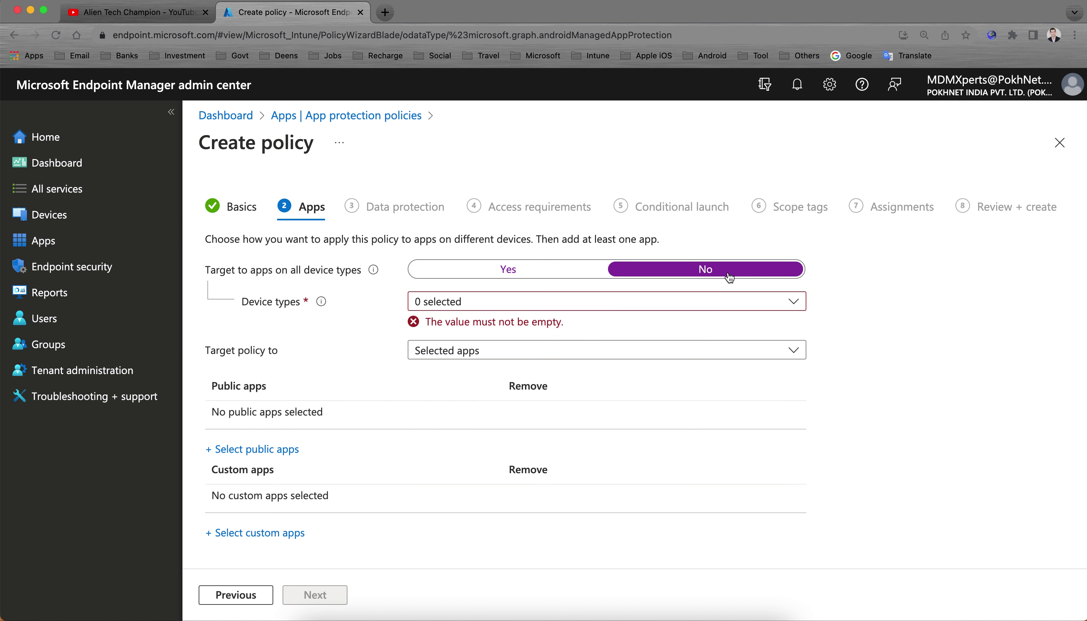
left_click(516, 304)
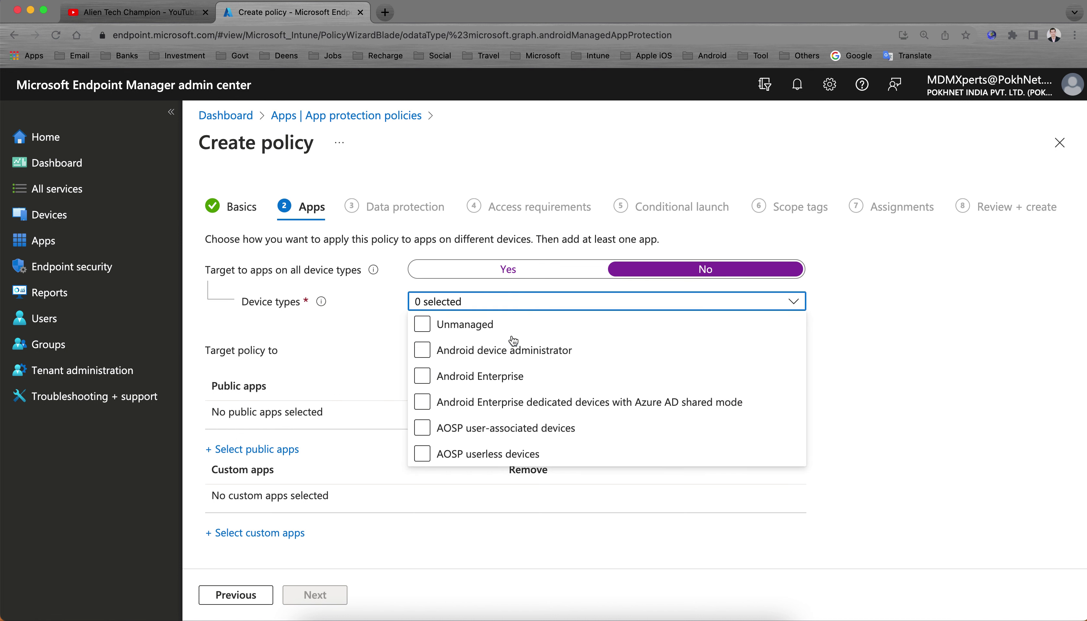
left_click(537, 326)
left_click(425, 326)
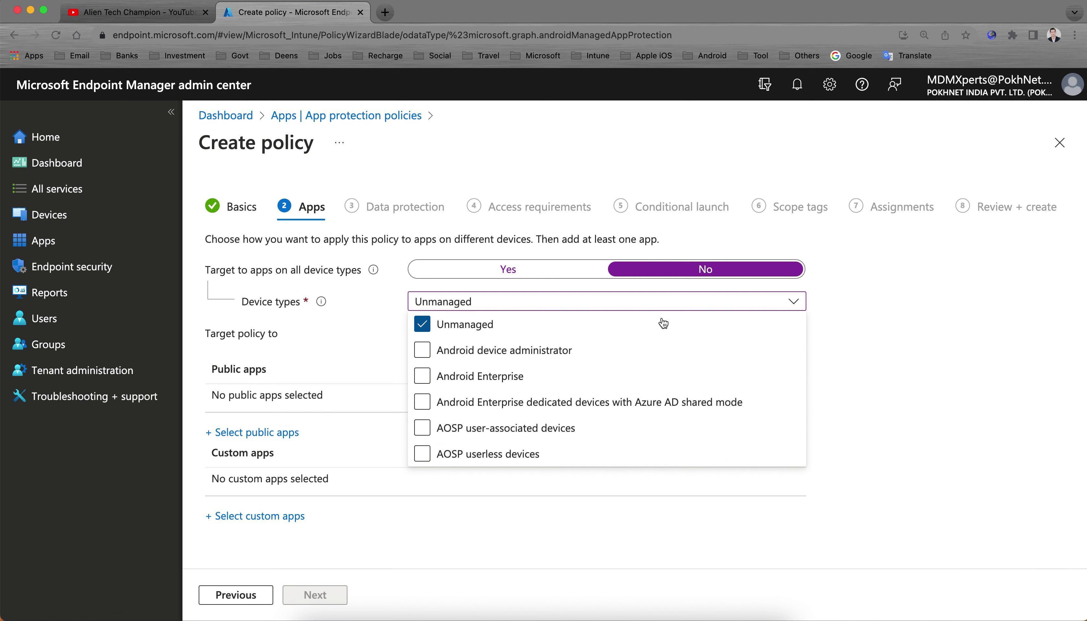
- Target the policy to All Apps and review the list of apps that would be targeted
left_click(841, 316)
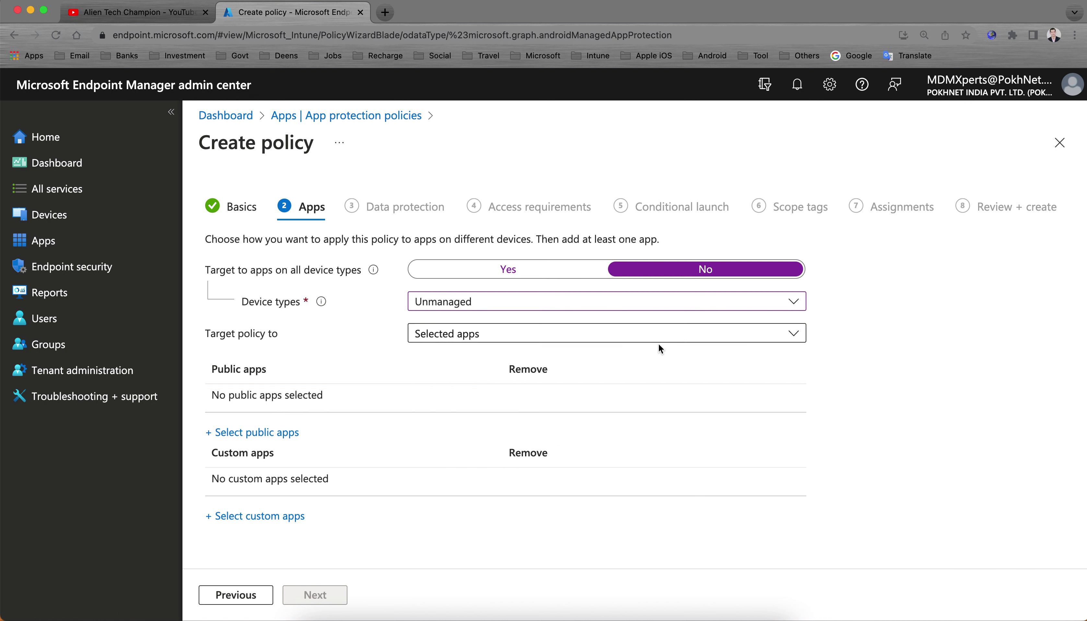
left_click(546, 339)
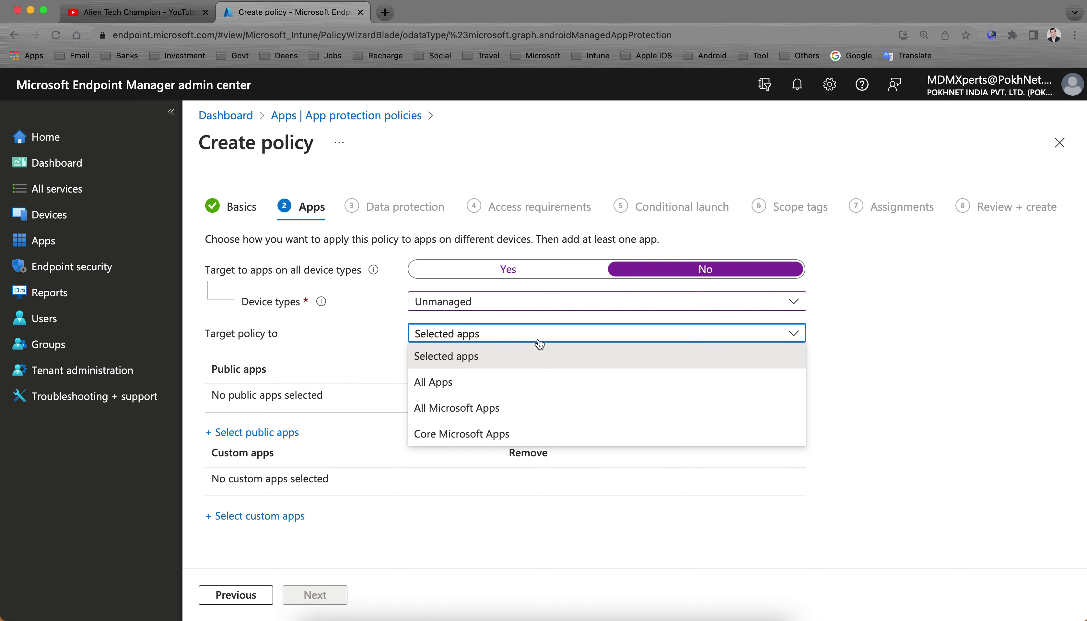
left_click(490, 382)
left_click(676, 388)
left_click(674, 382)
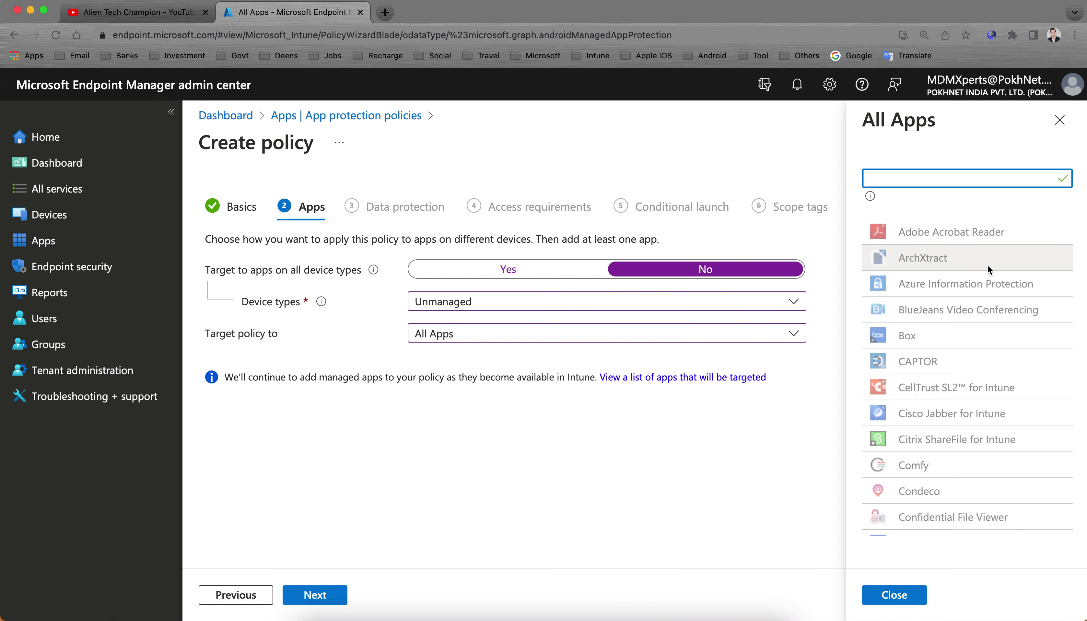
scroll(984, 441, "down", 3)
scroll(984, 441, "down", 10)
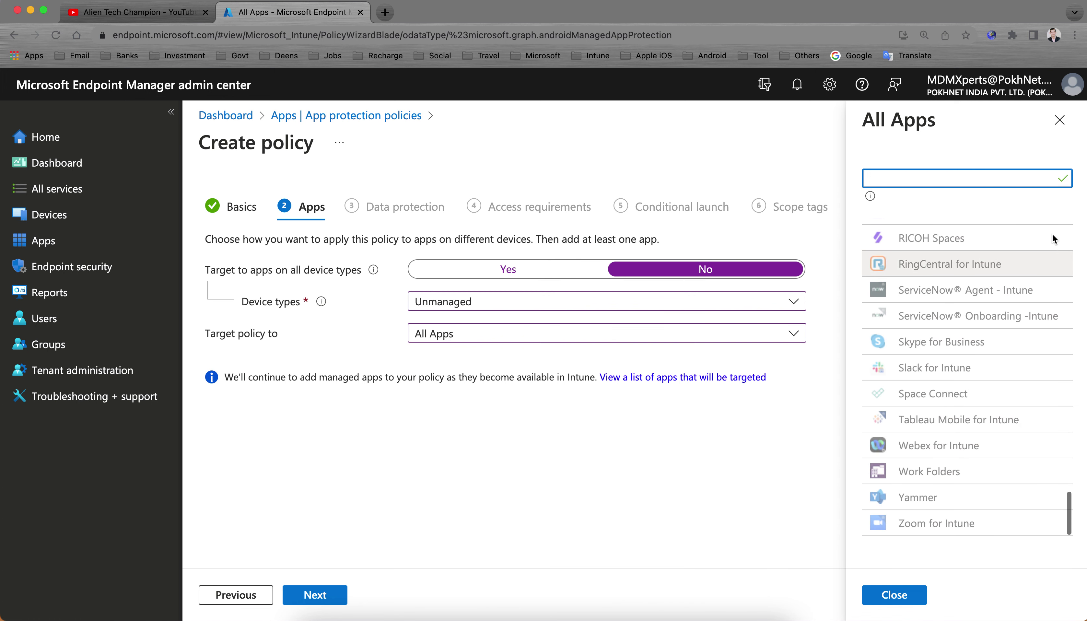
left_click(1060, 120)
- Switch the policy target to All Microsoft Apps and view its list of targeted apps
left_click(665, 333)
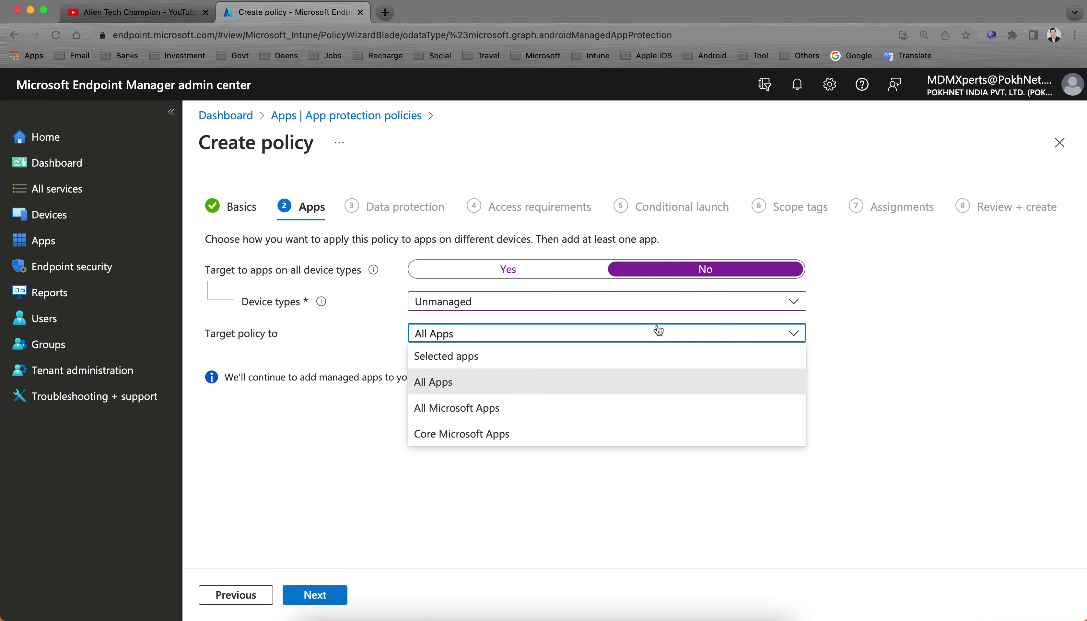
left_click(498, 409)
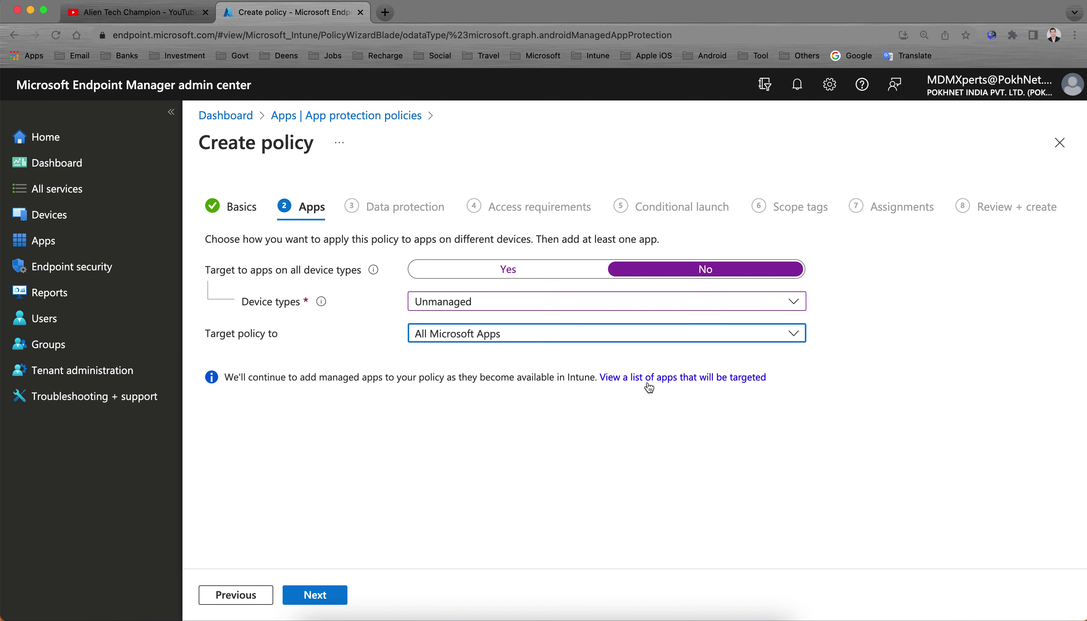
left_click(658, 377)
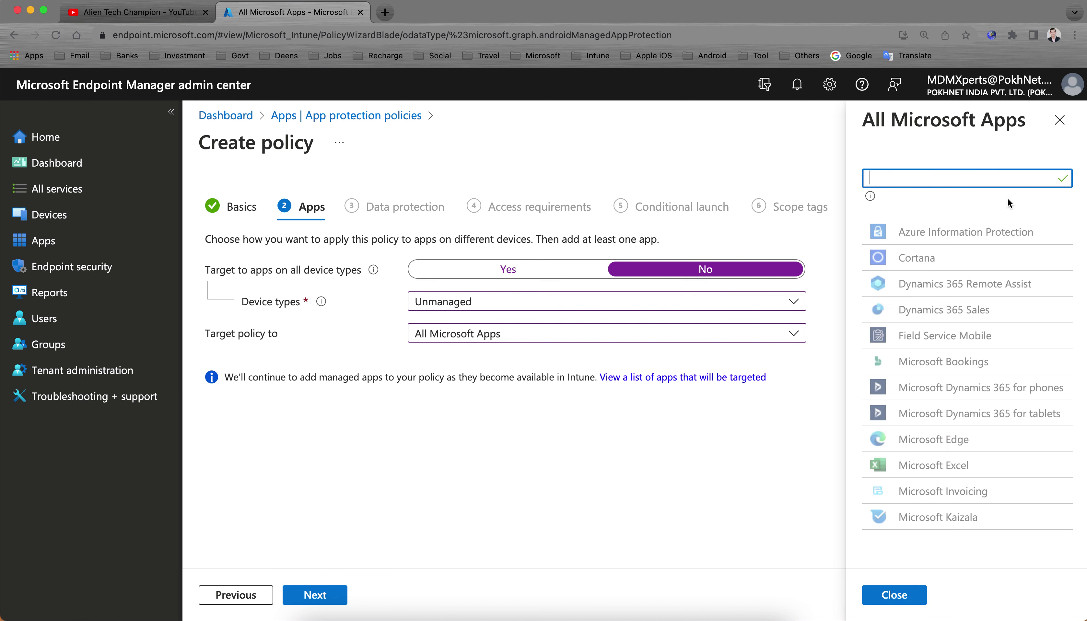
left_click(1060, 120)
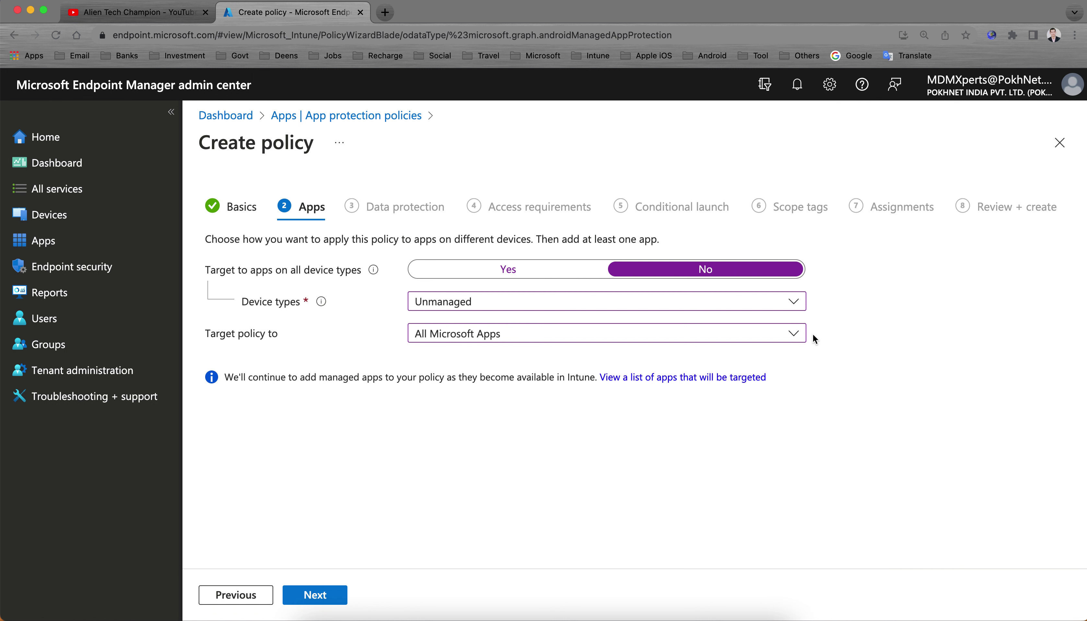
- Switch the policy target to Core Microsoft Apps and view its list of targeted apps
left_click(639, 341)
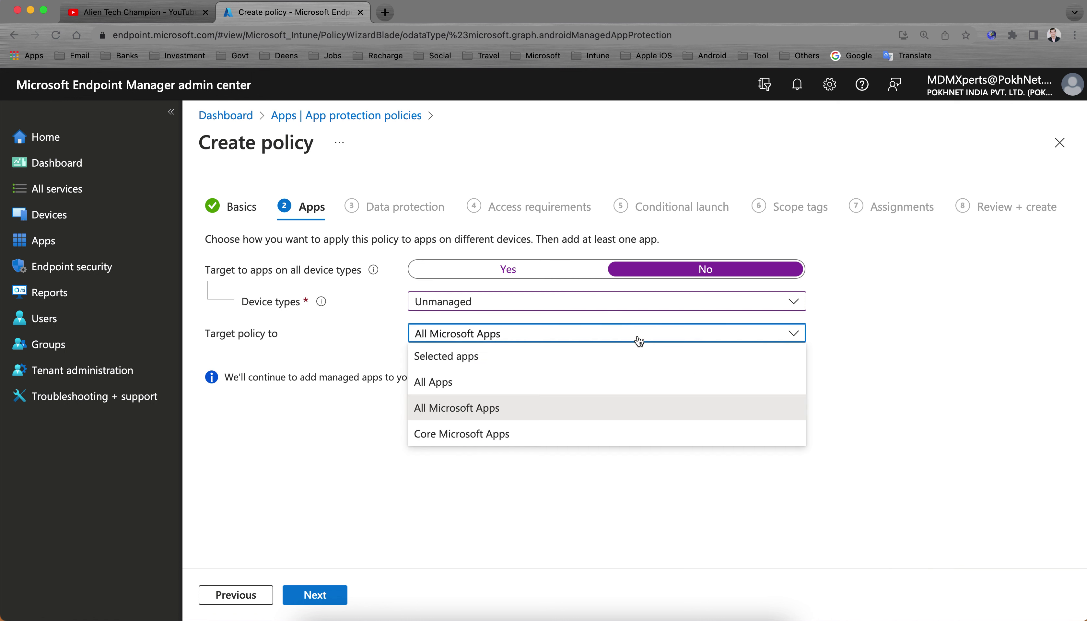
left_click(479, 434)
left_click(748, 377)
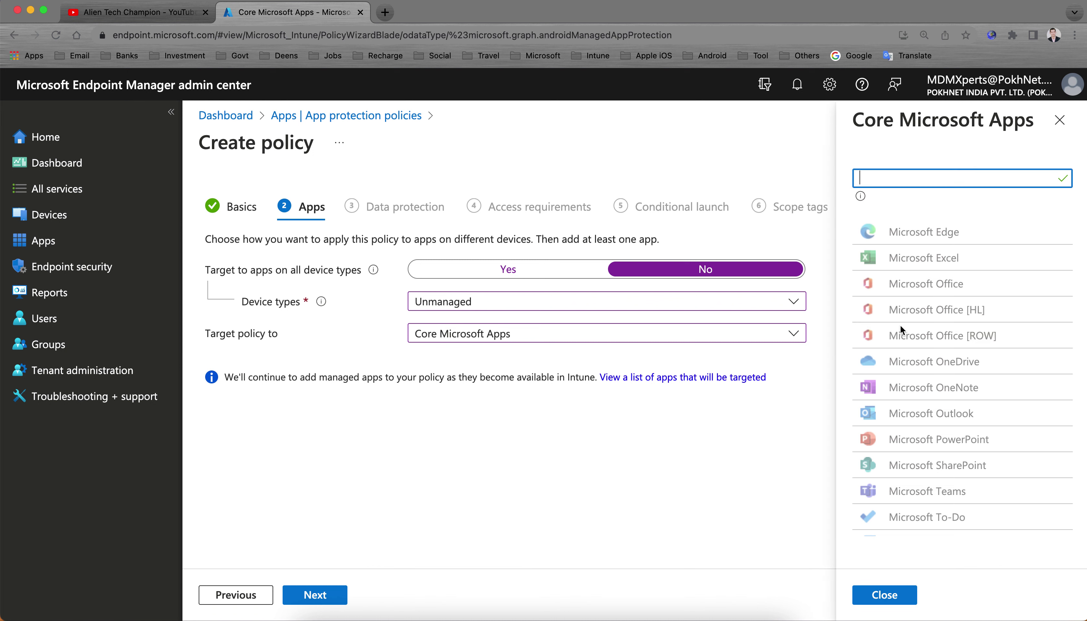
left_click(1059, 121)
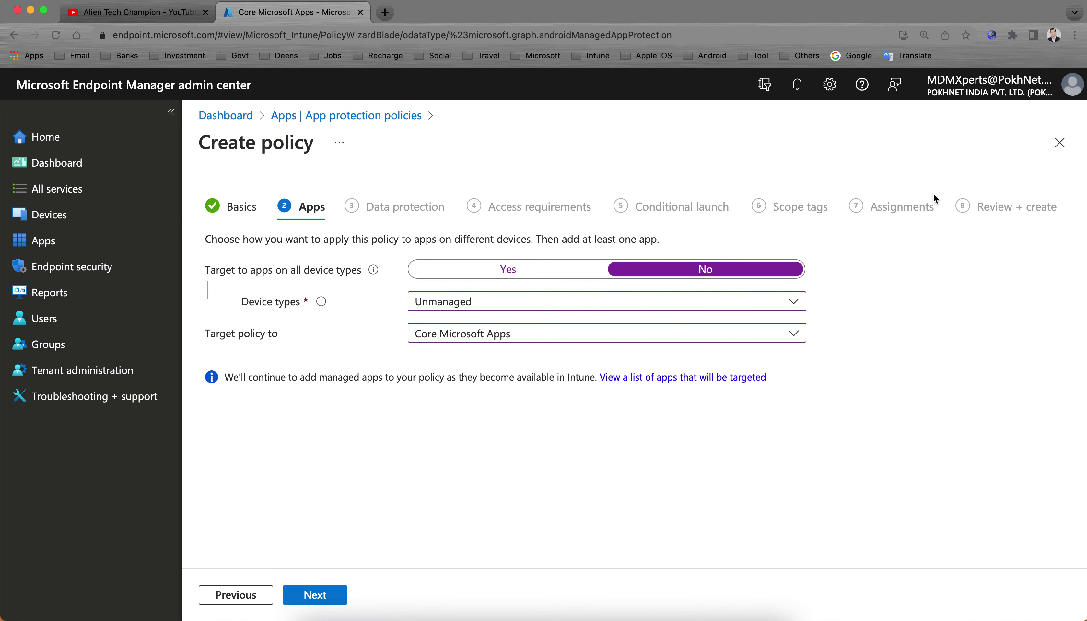
- Target the policy to Selected apps and add Microsoft Outlook as a public app
left_click(563, 343)
left_click(517, 356)
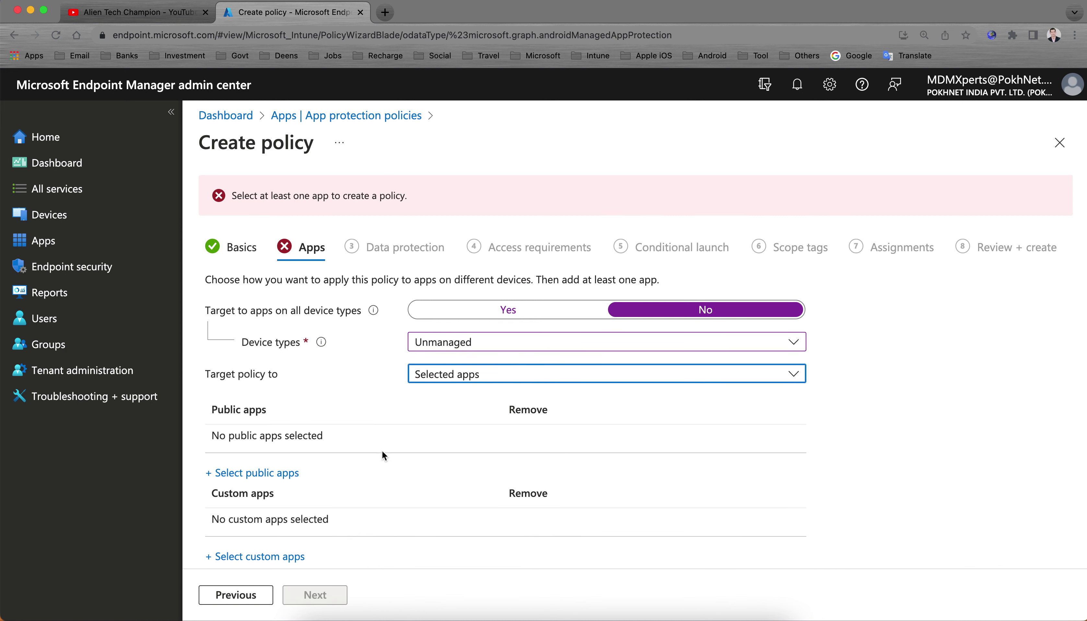
left_click(323, 455)
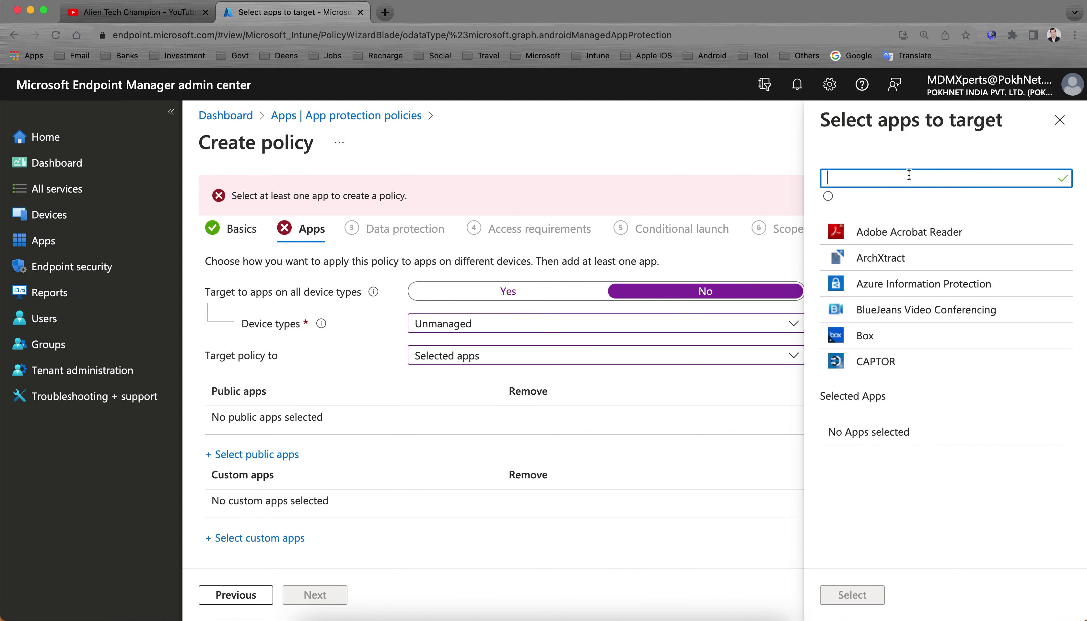
type("outlook")
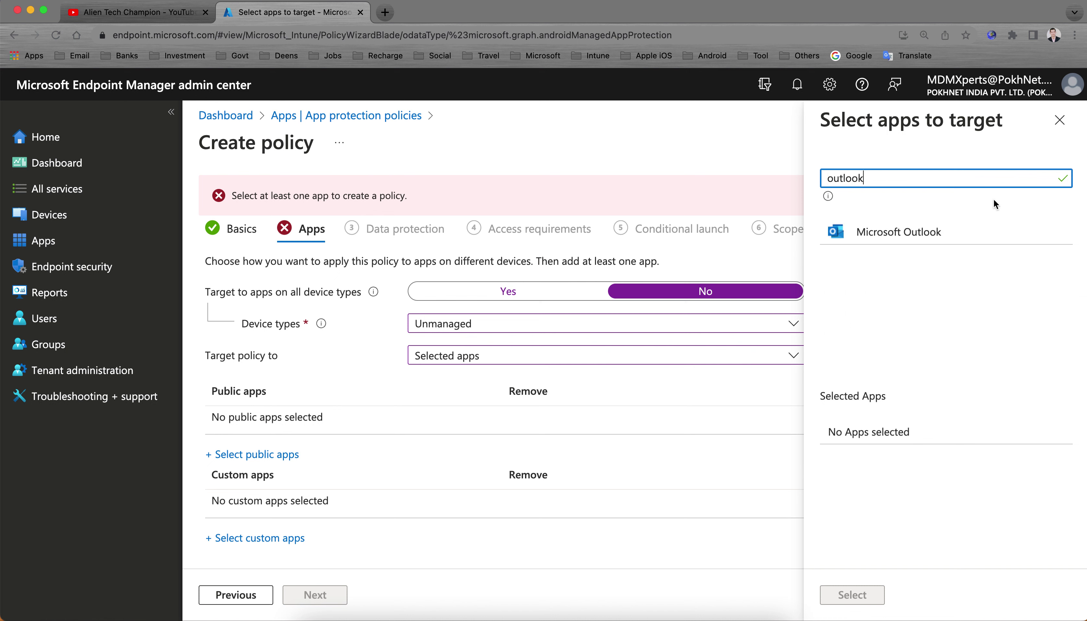
left_click(974, 220)
left_click_drag(872, 181, 803, 179)
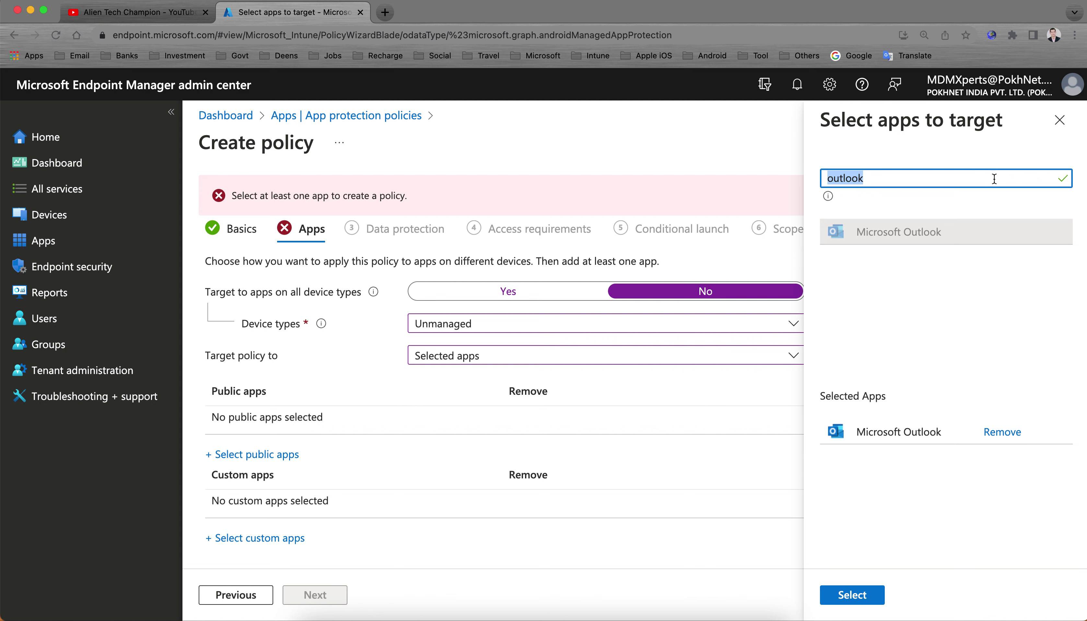
left_click(859, 593)
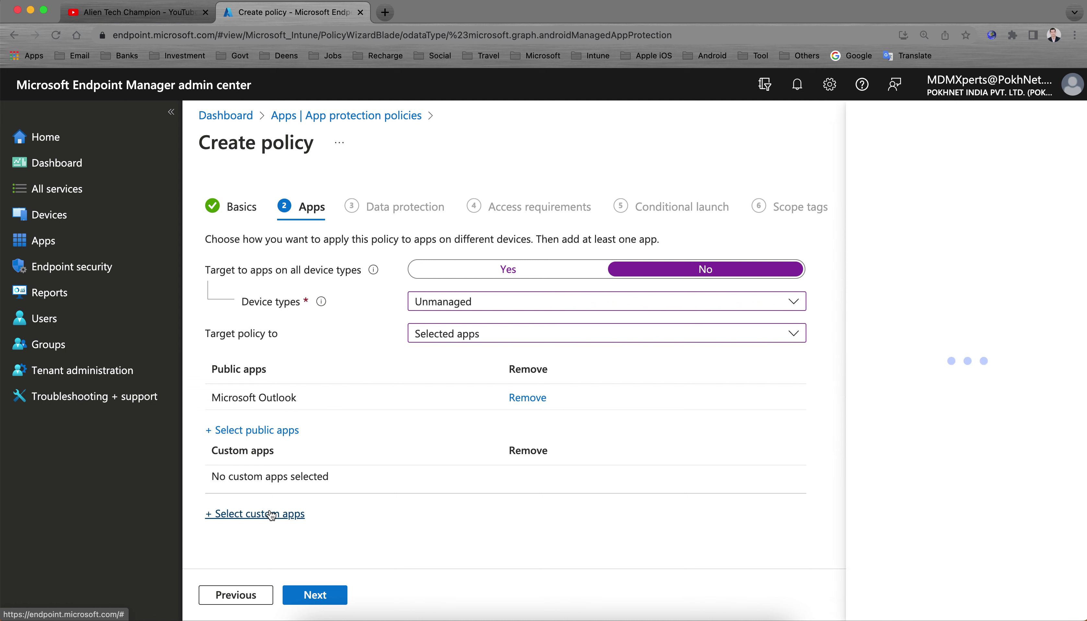
- Look at the custom app selection with its Package ID field and close it without adding an app
left_click(271, 514)
left_click(898, 278)
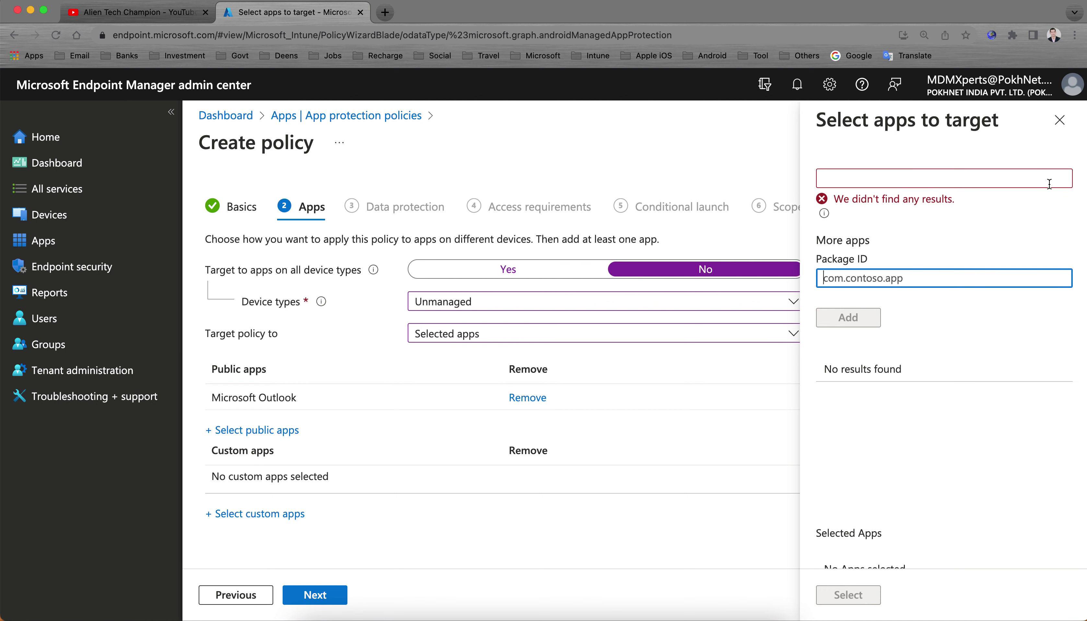
left_click(1060, 120)
- Continue to the data protection settings and block backup of org data to Android backup services
left_click(321, 598)
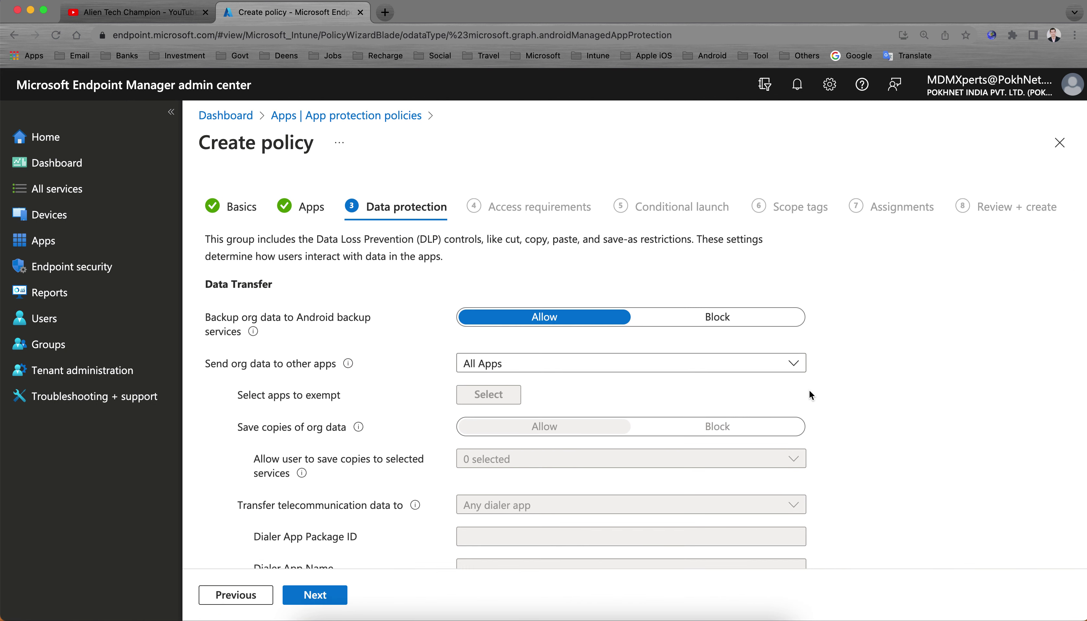
scroll(809, 390, "down", 3)
scroll(810, 390, "up", 3)
left_click_drag(325, 239, 520, 242)
left_click_drag(619, 252, 696, 240)
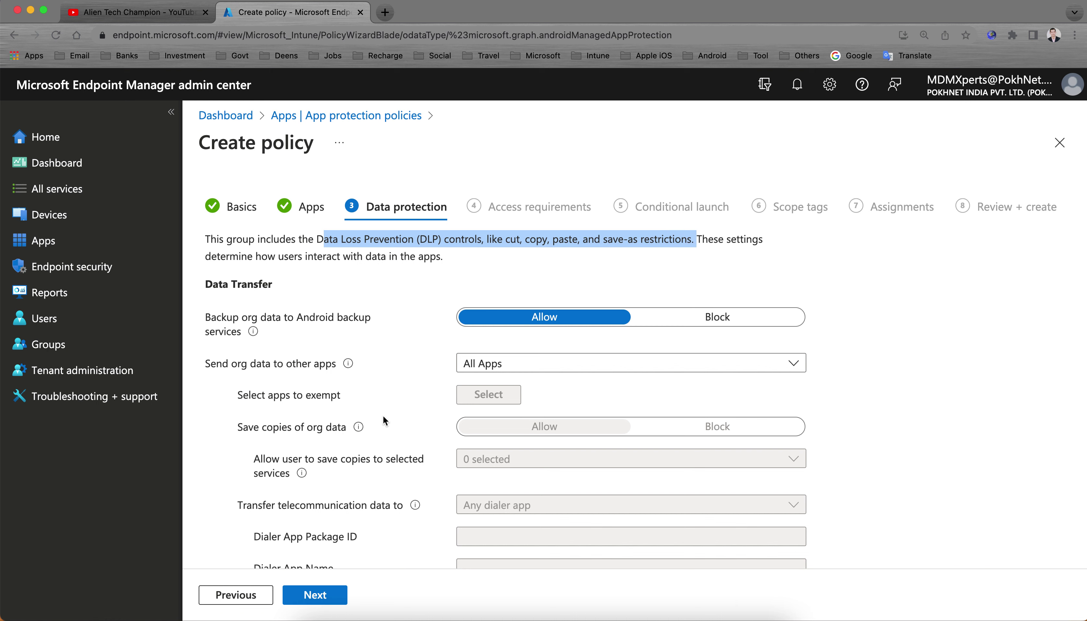
scroll(384, 415, "down", 1)
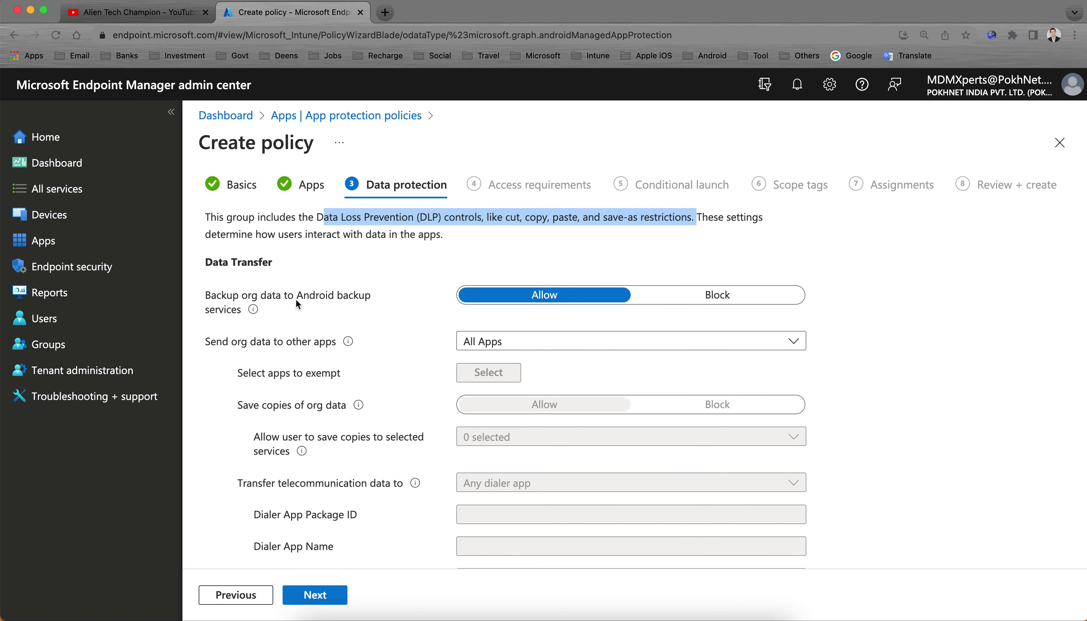
left_click(676, 302)
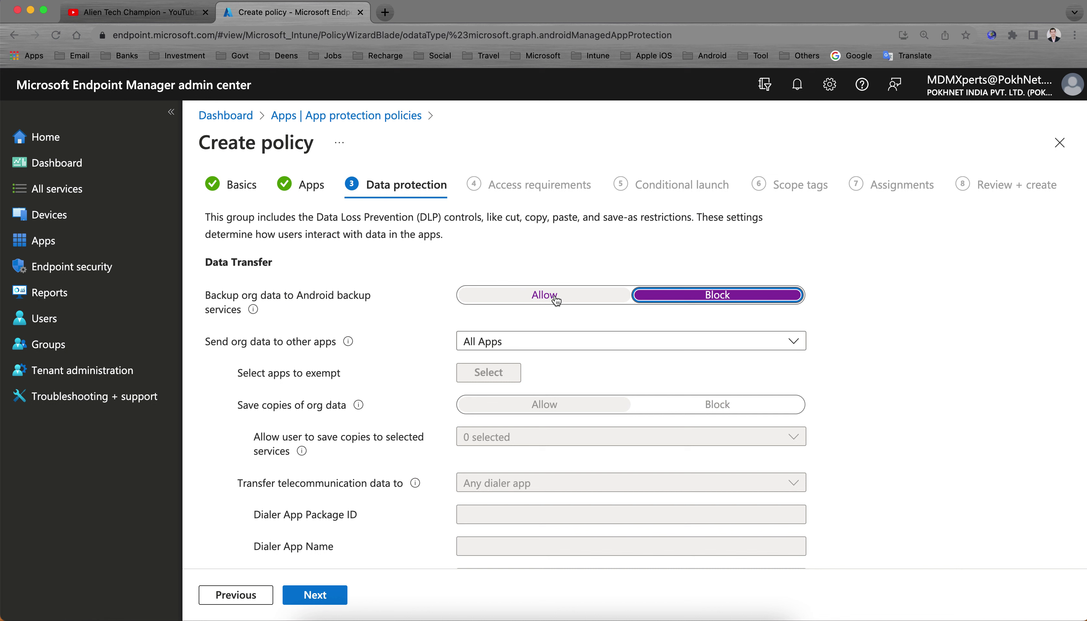
- Allow sending org data only to Policy managed apps
left_click(533, 348)
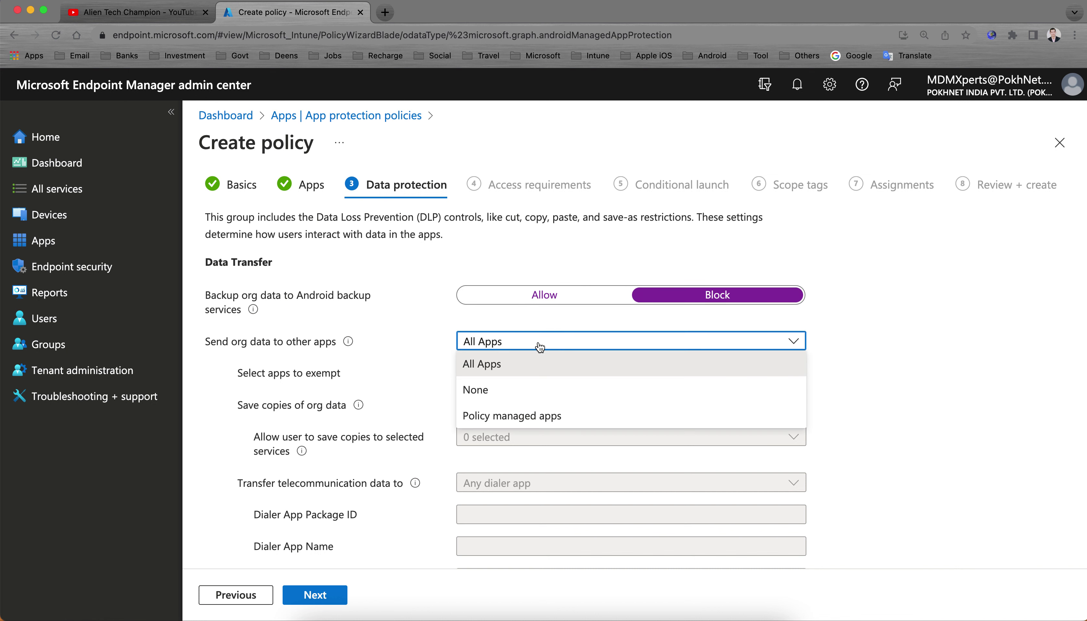
left_click(513, 415)
scroll(607, 380, "down", 2)
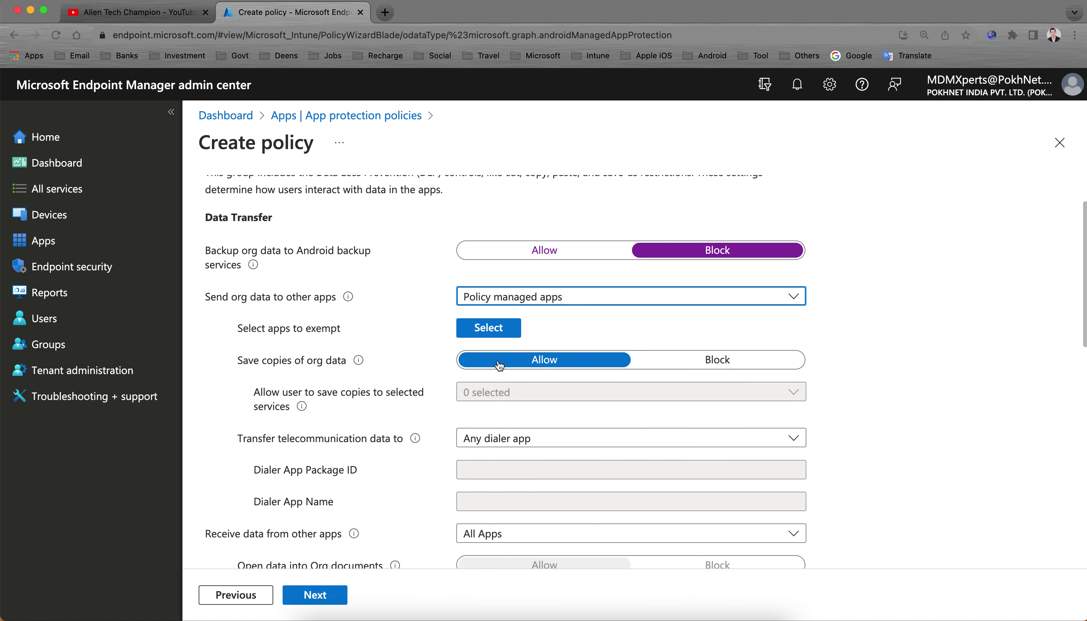
- Look at the exempt apps form for org data transfer and close it without adding an entry
left_click(488, 336)
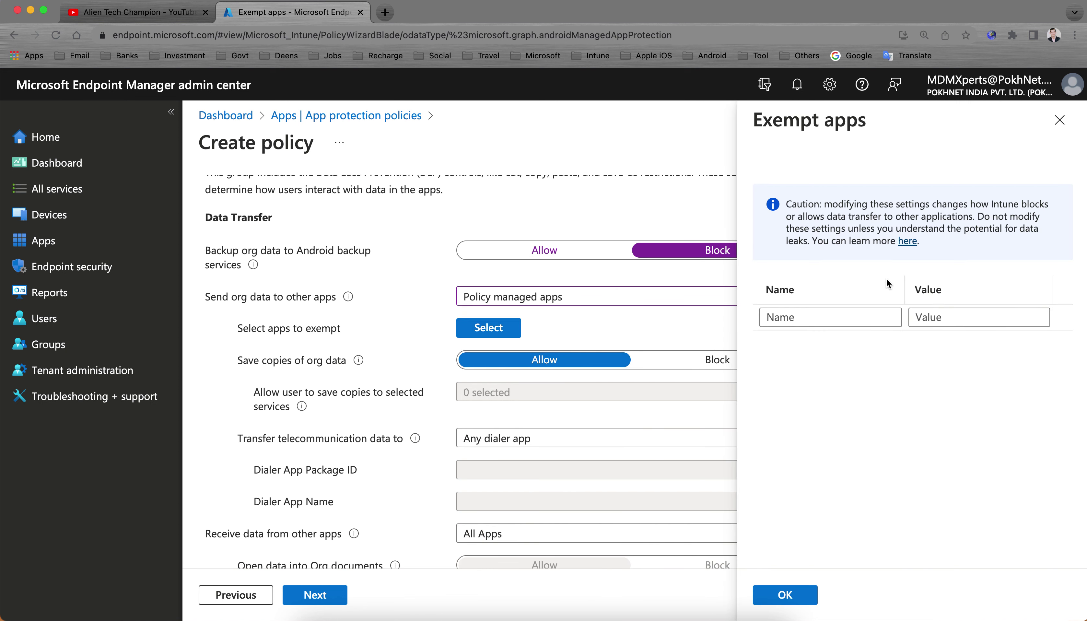
left_click(941, 318)
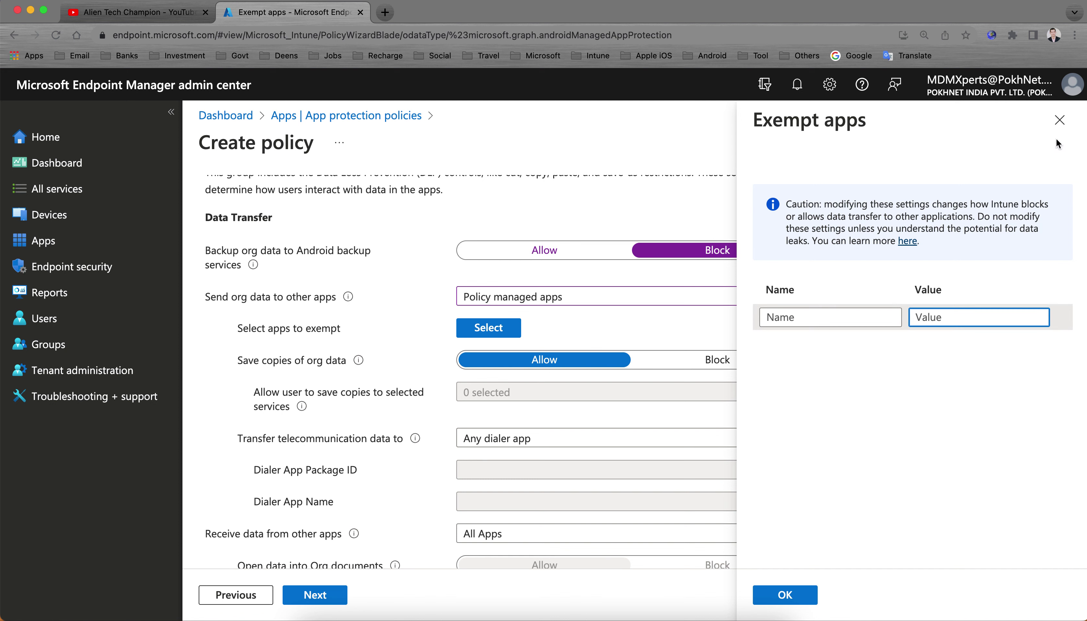
left_click(1060, 121)
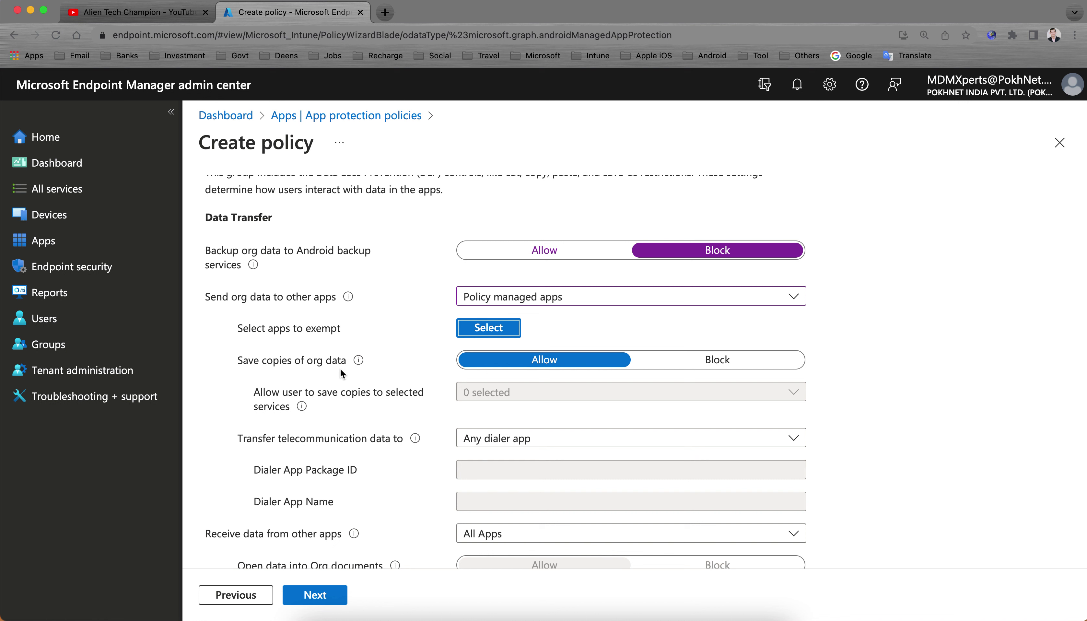
- Block saving copies of org data, but allow users to save copies to OneDrive for Business and SharePoint
left_click(691, 359)
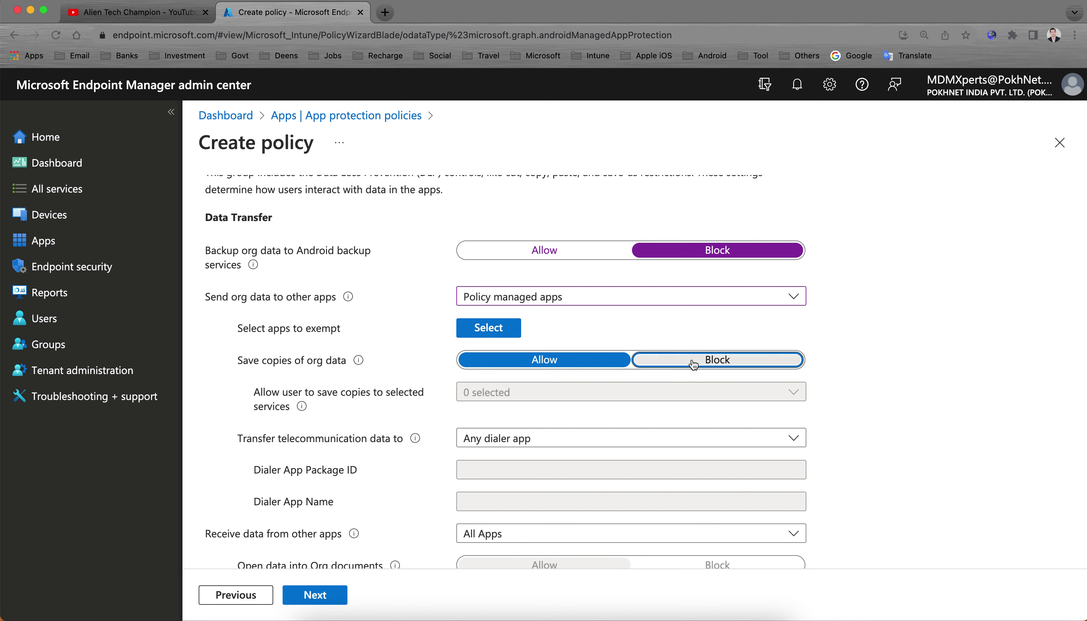
left_click(575, 392)
left_click(471, 440)
left_click(471, 415)
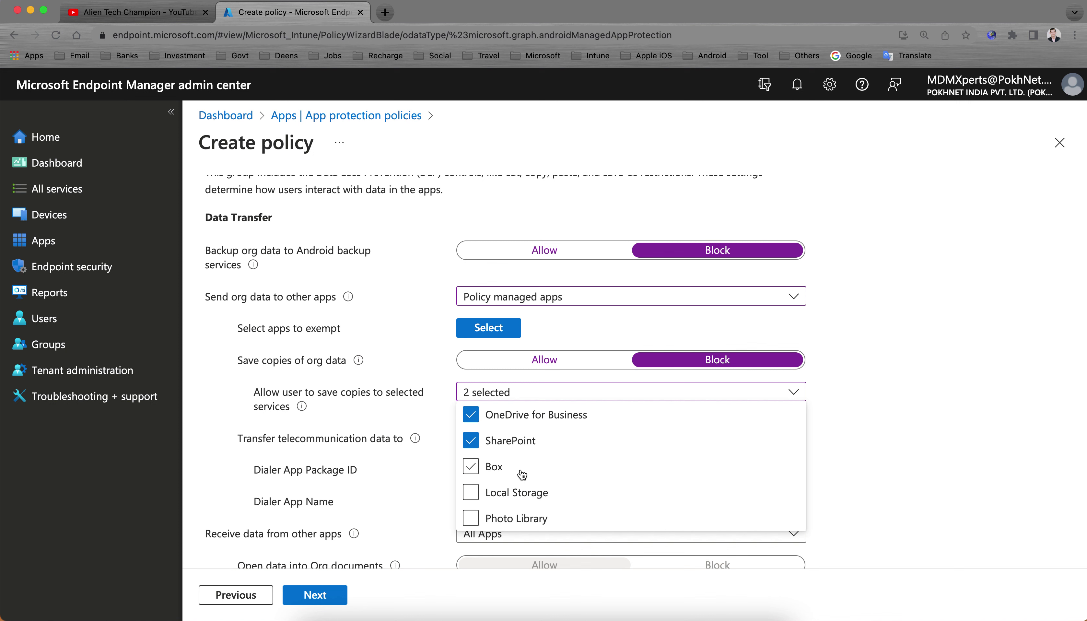
left_click(835, 413)
- Remove SharePoint from the services allowed for saving copies, keeping only OneDrive for Business
scroll(825, 403, "down", 3)
left_click(558, 293)
left_click(471, 342)
left_click(866, 333)
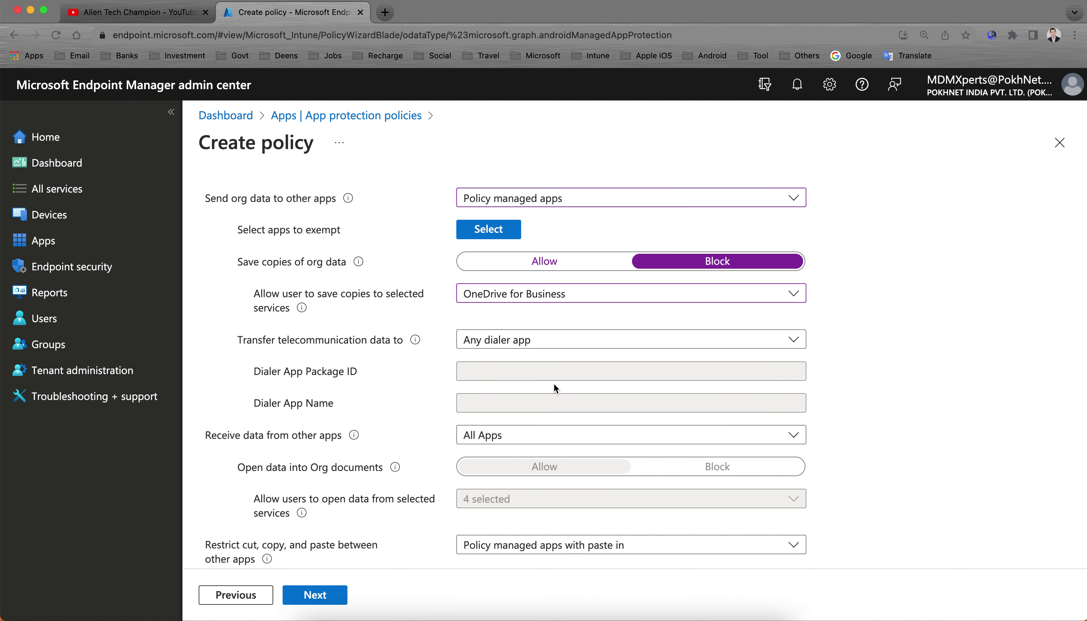
- Check the available options for receiving data from other apps and close the list without choosing one
scroll(554, 383, "down", 2)
left_click(510, 365)
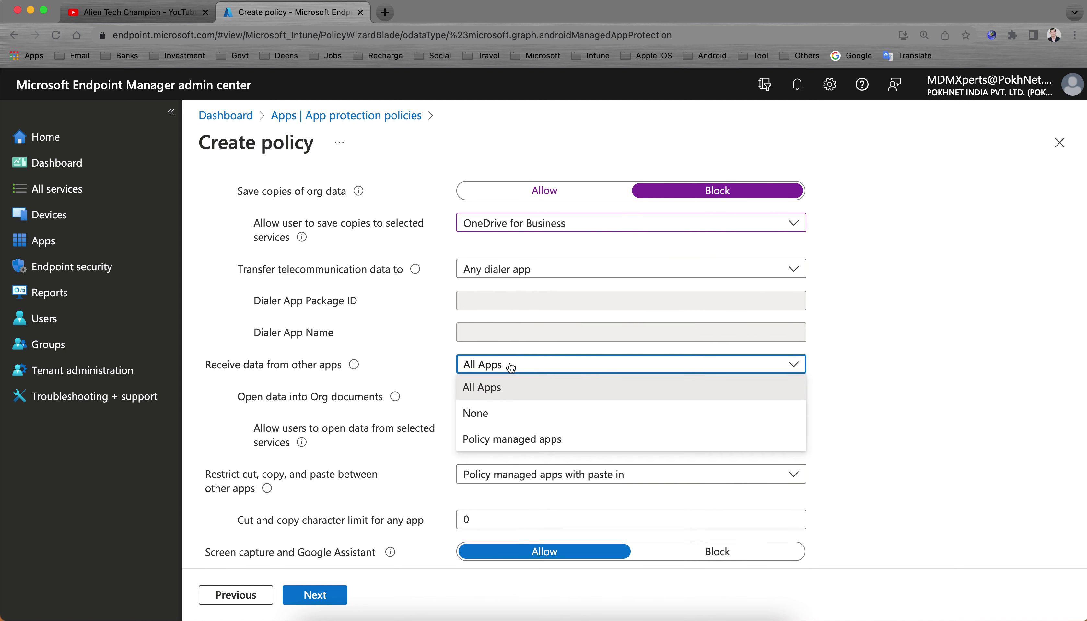
left_click(875, 374)
- Restrict cut, copy, and paste between other apps to Policy managed apps with paste in
scroll(875, 374, "down", 1)
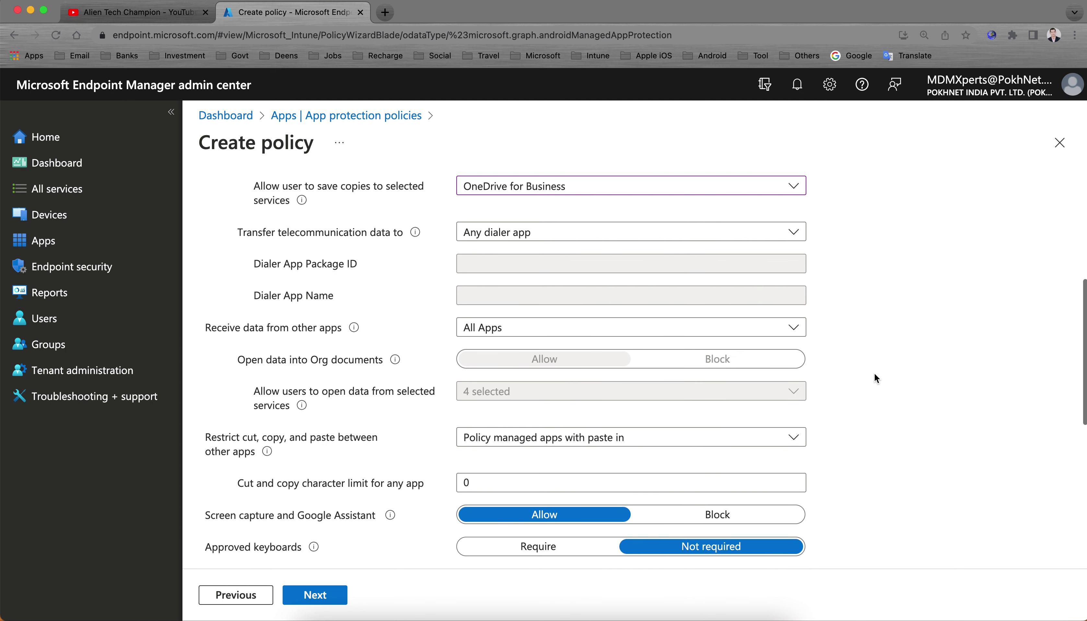
scroll(722, 400, "down", 2)
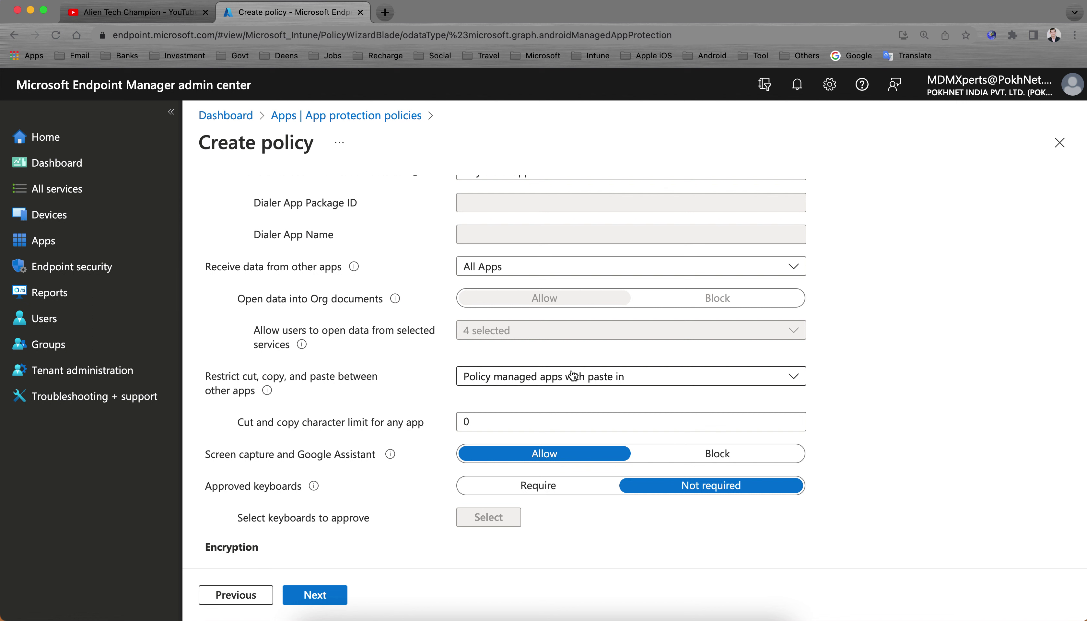
left_click(591, 382)
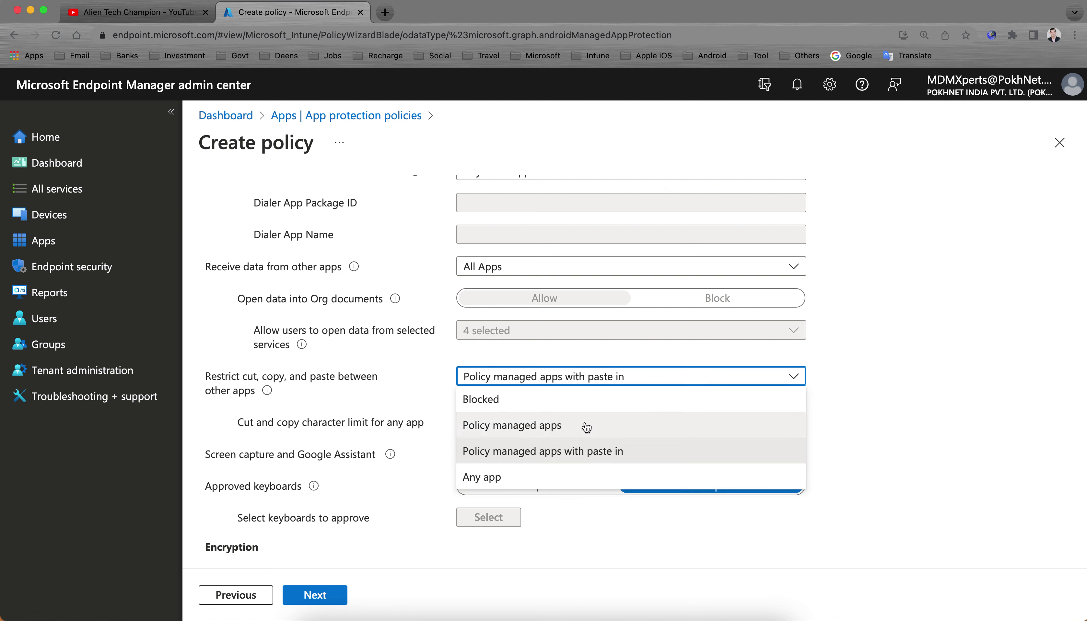
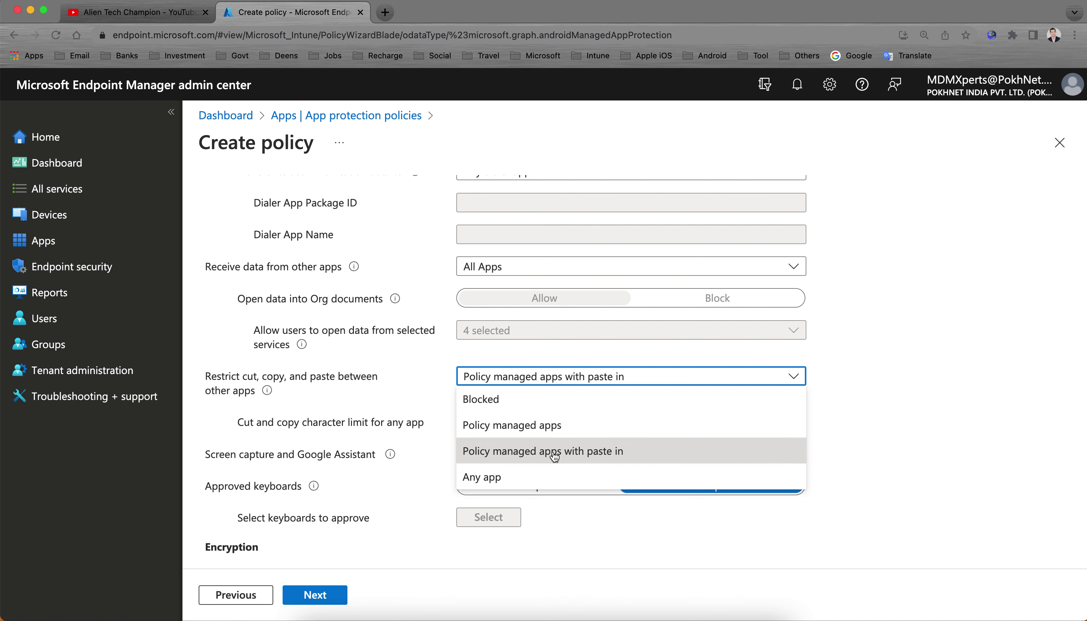
left_click(577, 464)
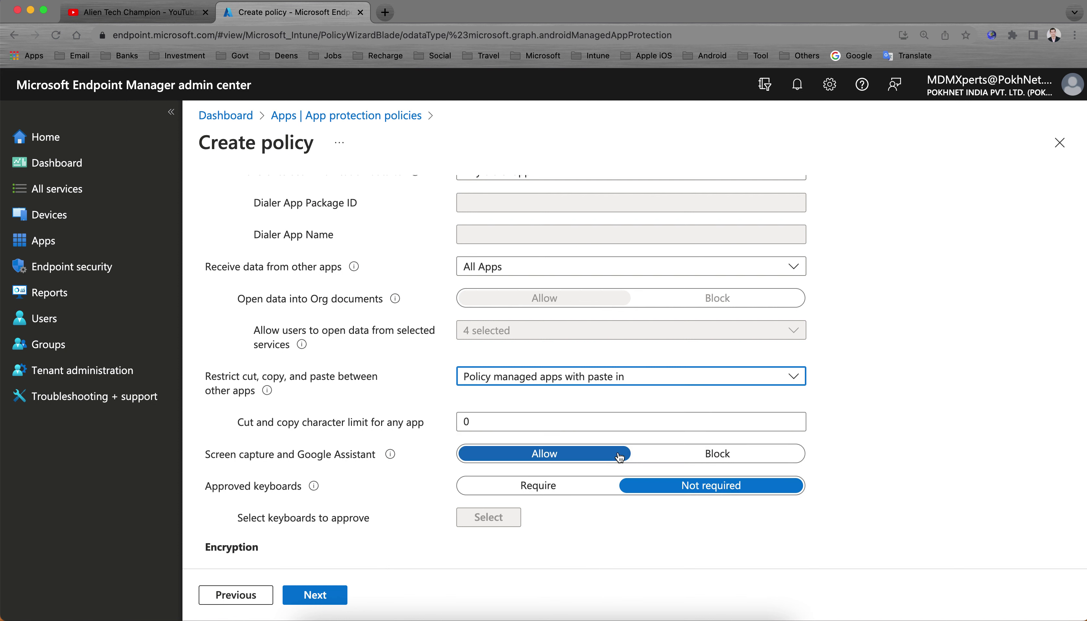
- Block screen capture and Google Assistant in the data transfer settings
scroll(829, 406, "down", 2)
left_click(537, 349)
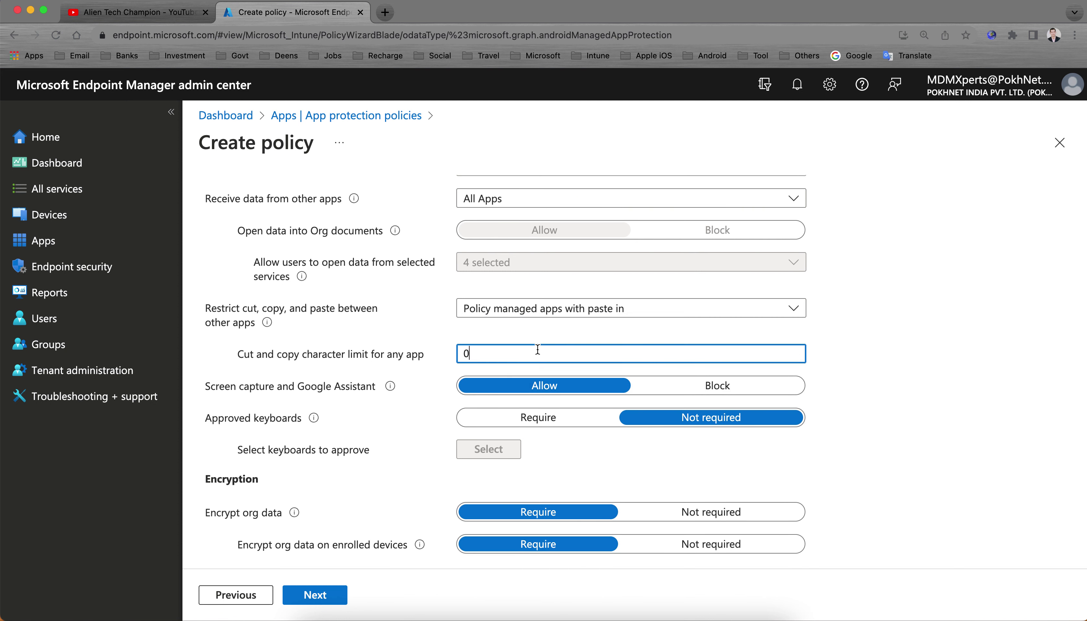
scroll(872, 371, "down", 1)
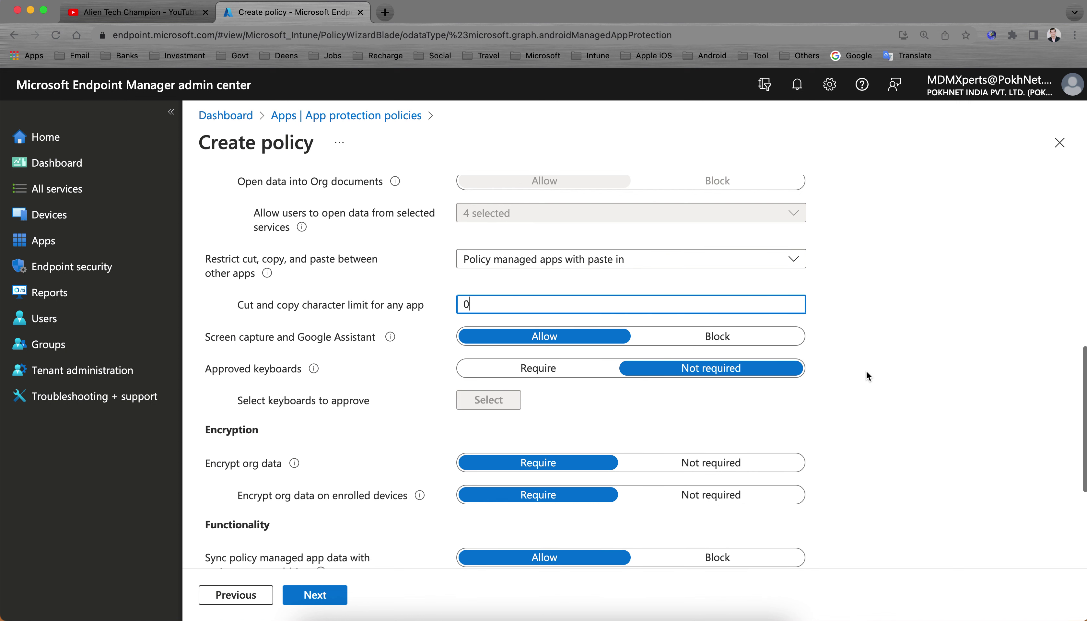
left_click(664, 345)
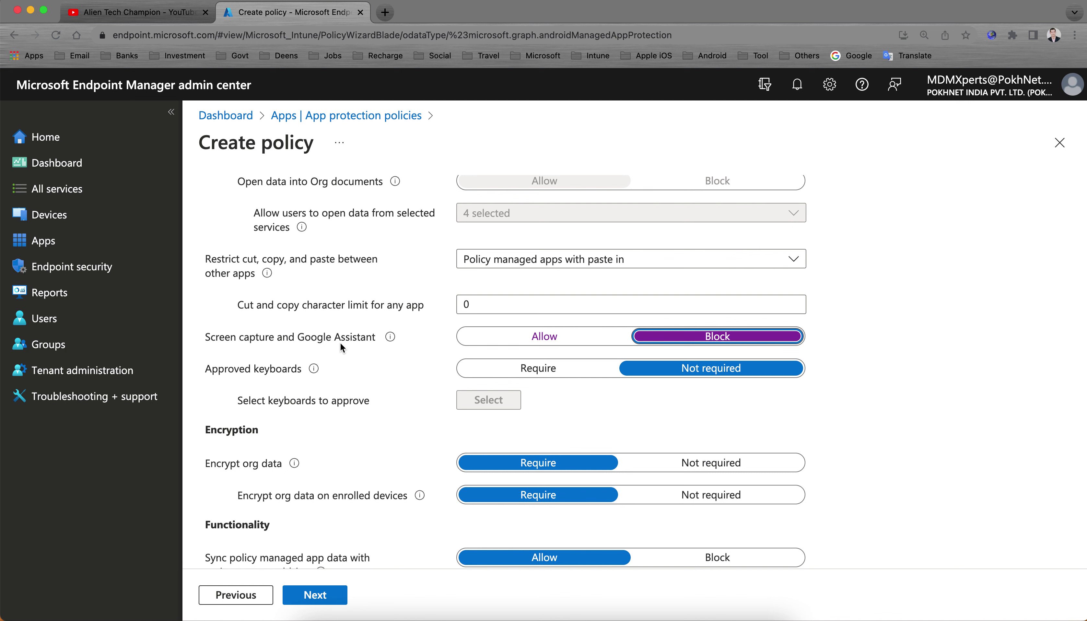
- Check the help for the org data encryption settings and block printing of org data
scroll(606, 394, "down", 1)
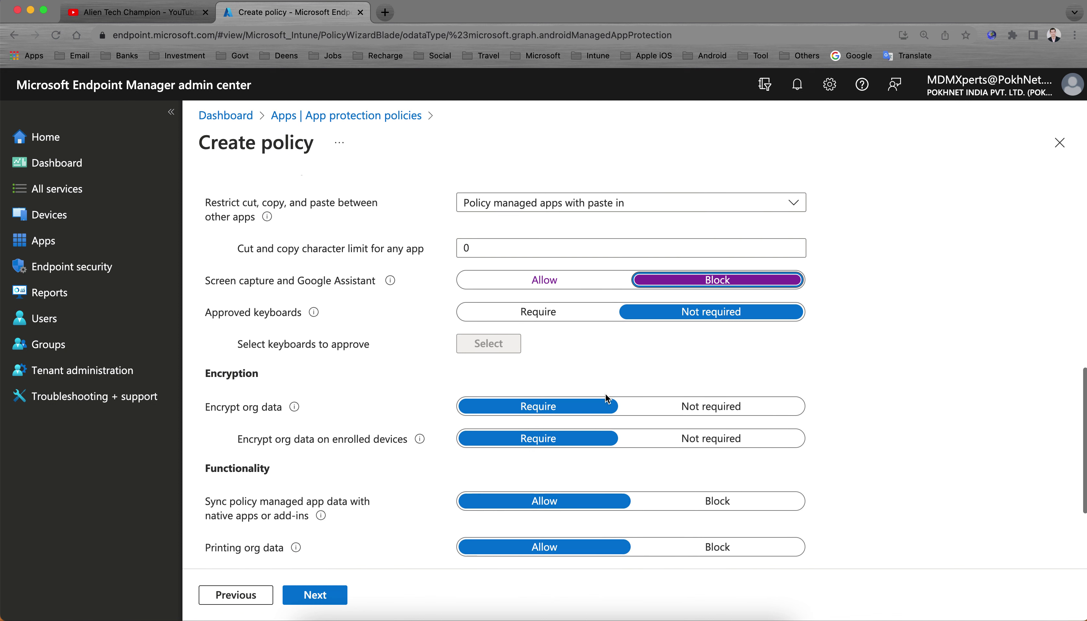
scroll(781, 328, "down", 2)
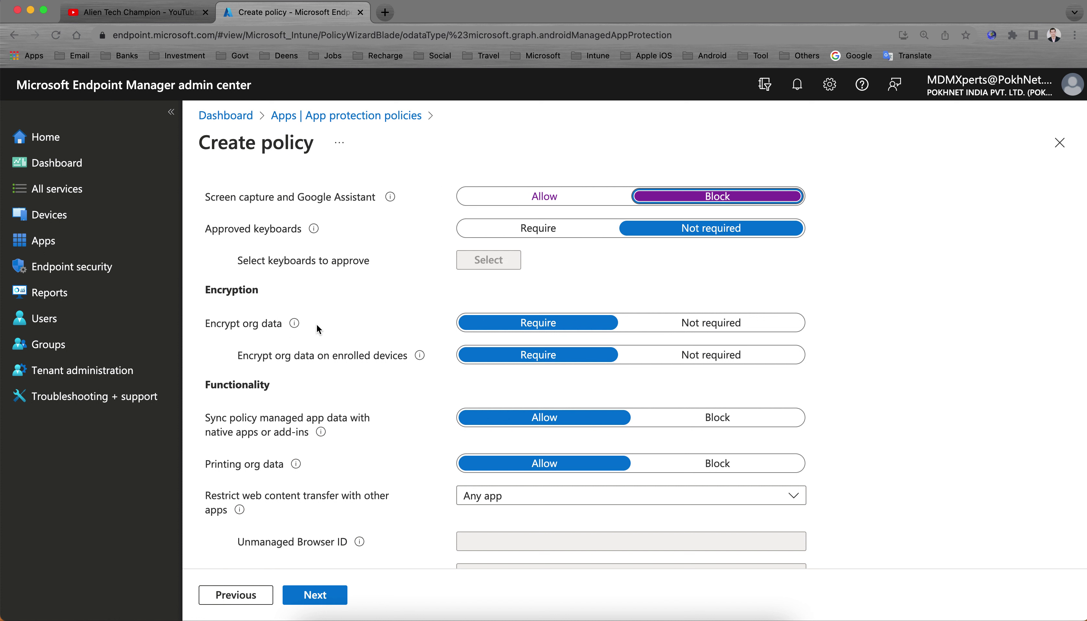
mouse_move(296, 326)
mouse_move(420, 360)
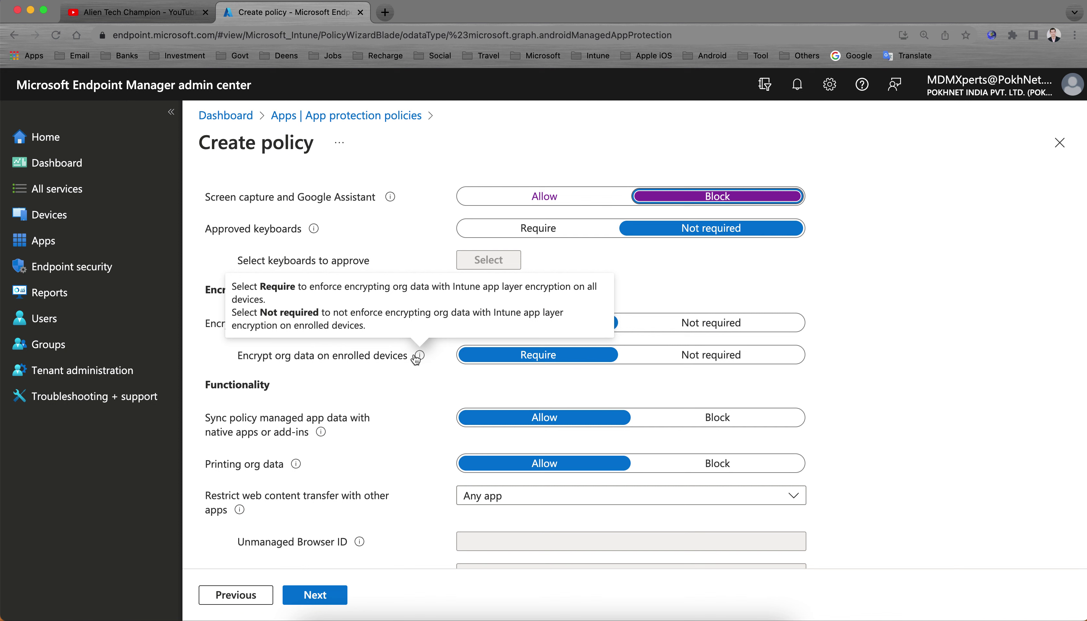
left_click(422, 371)
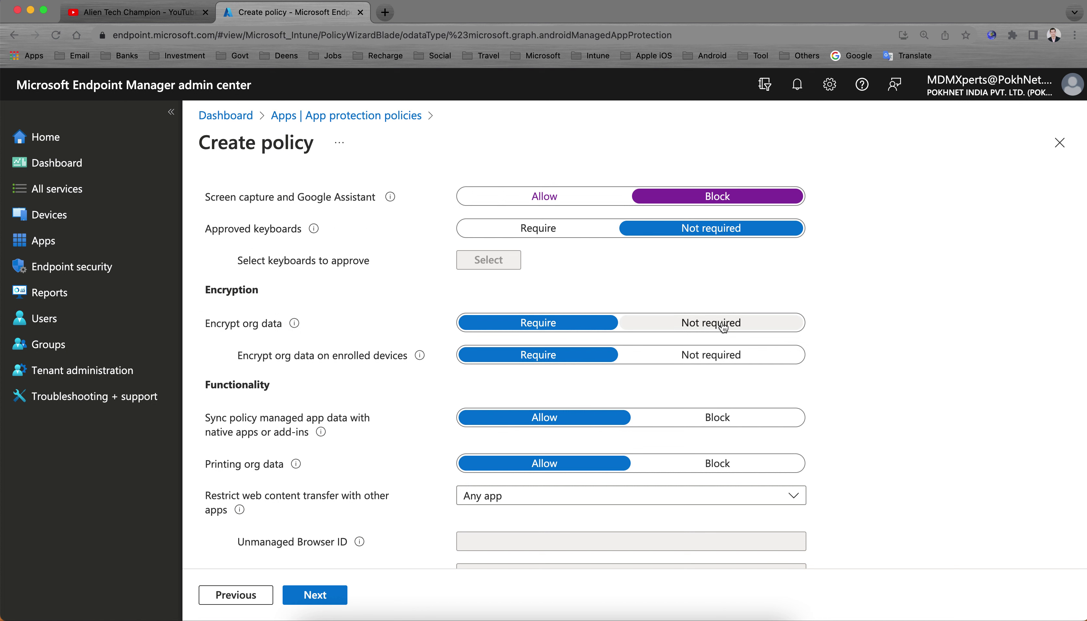
scroll(848, 326, "down", 1)
scroll(848, 327, "down", 3)
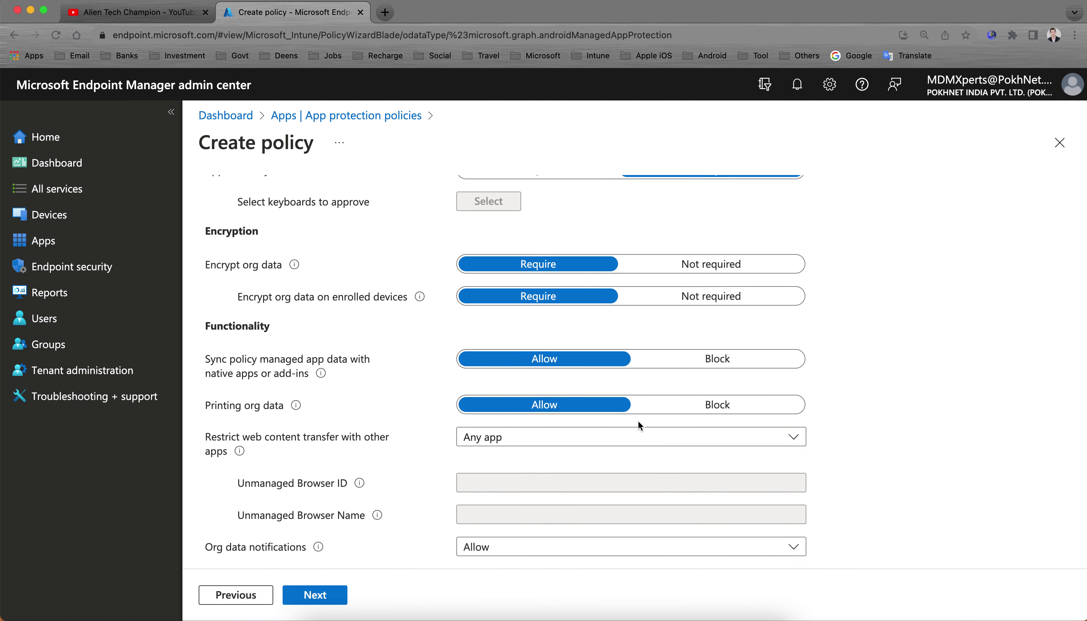
left_click(687, 410)
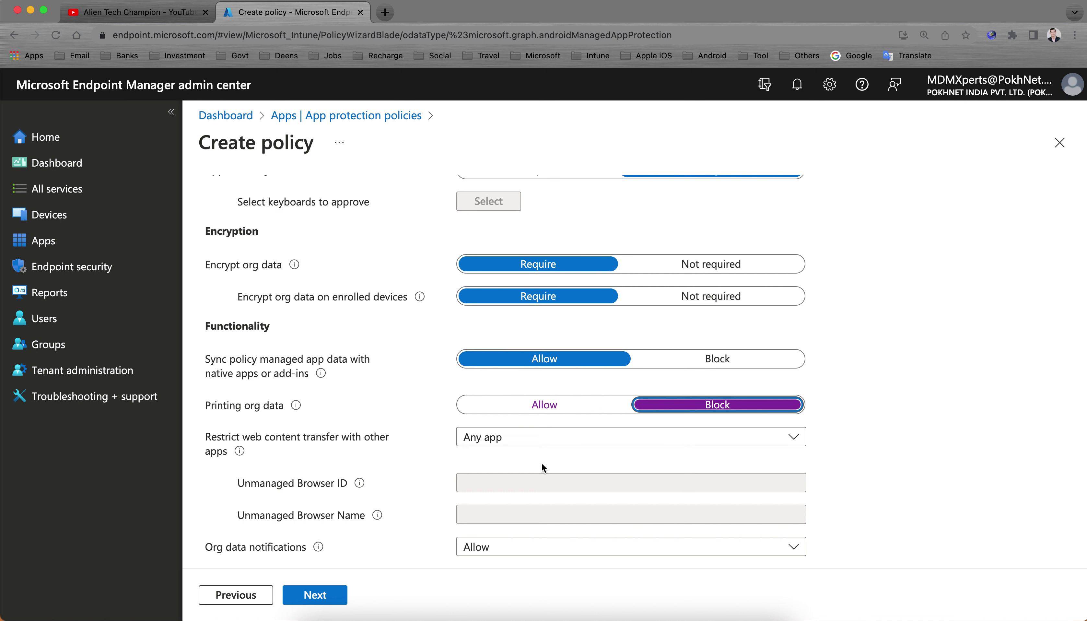
- Restrict web content transfer with other apps to Microsoft Edge and proceed to the access requirements
left_click(530, 445)
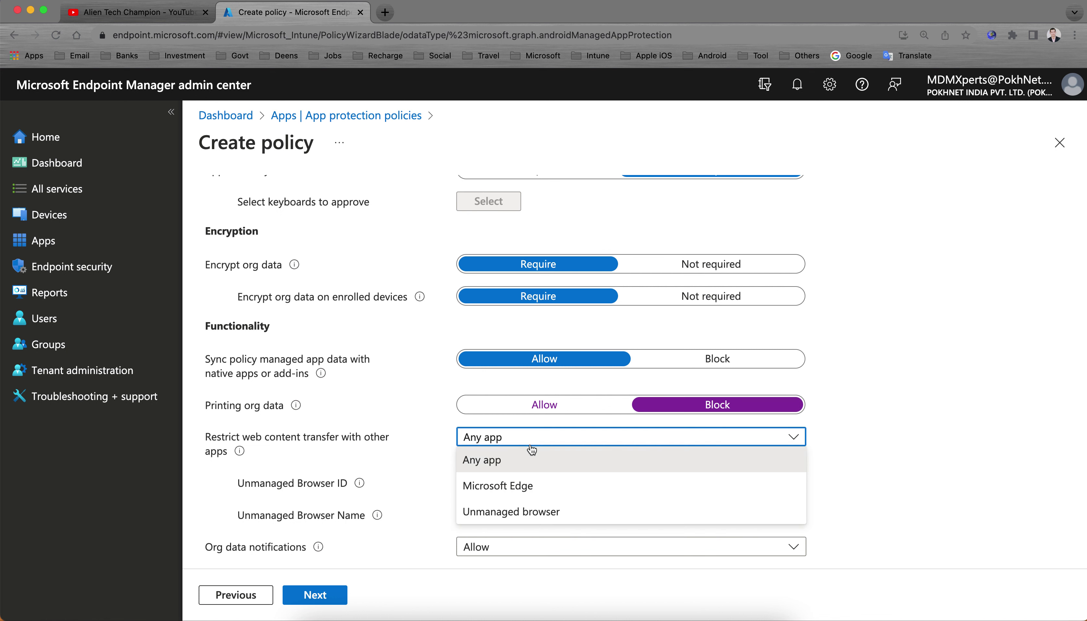
left_click(564, 487)
left_click(545, 438)
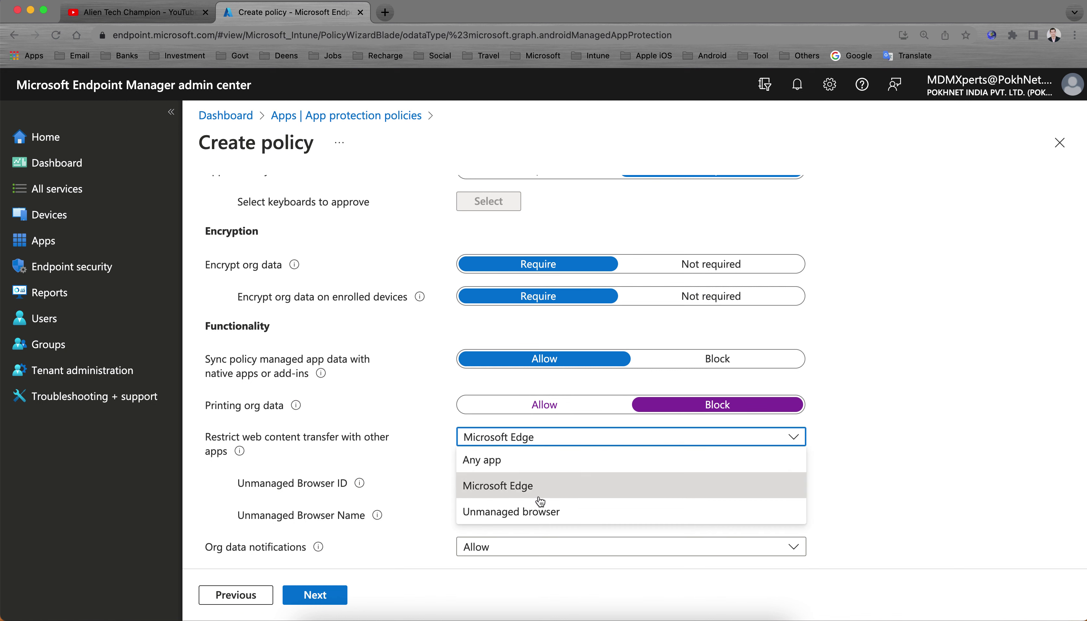
left_click(534, 488)
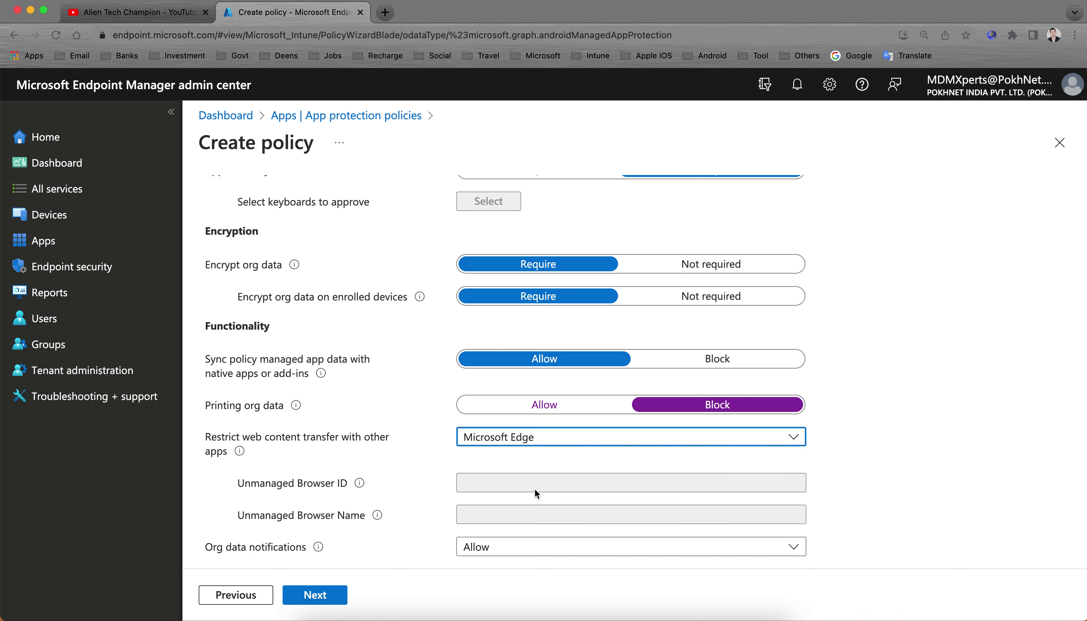
left_click(323, 591)
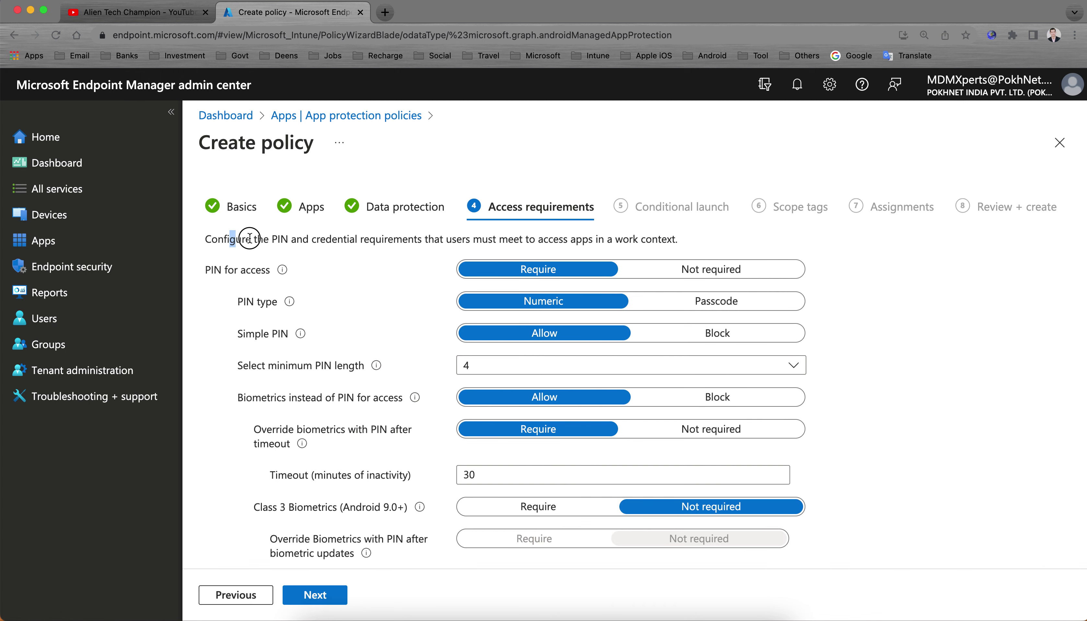
- Block simple PINs for app access and set the minimum PIN length to 6
left_click_drag(231, 239, 400, 238)
left_click(421, 238)
mouse_move(285, 270)
left_click(703, 341)
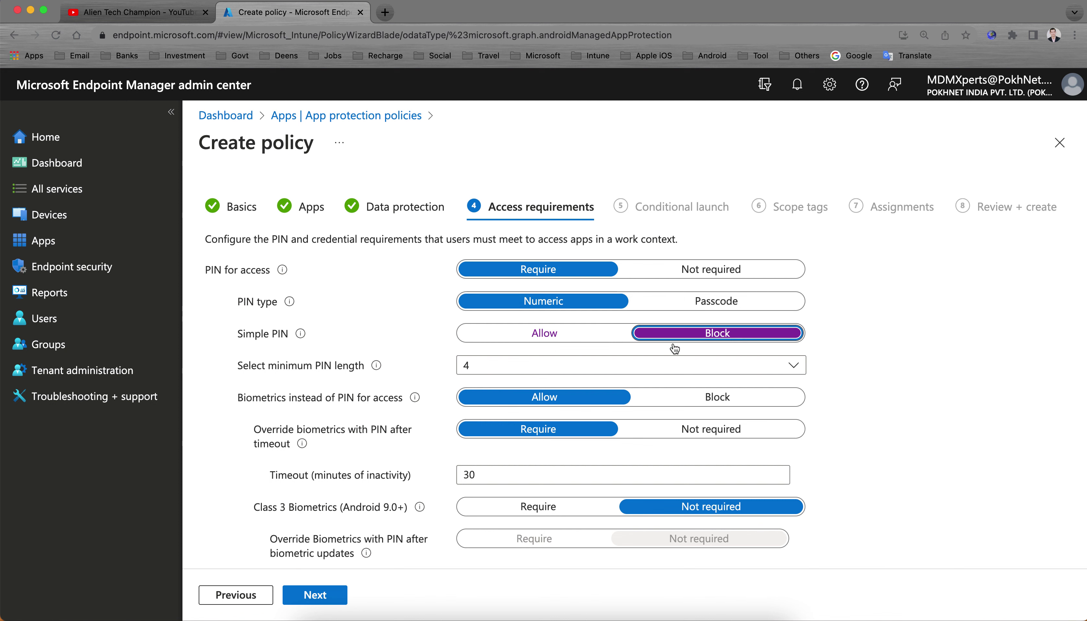
left_click(487, 369)
left_click(486, 415)
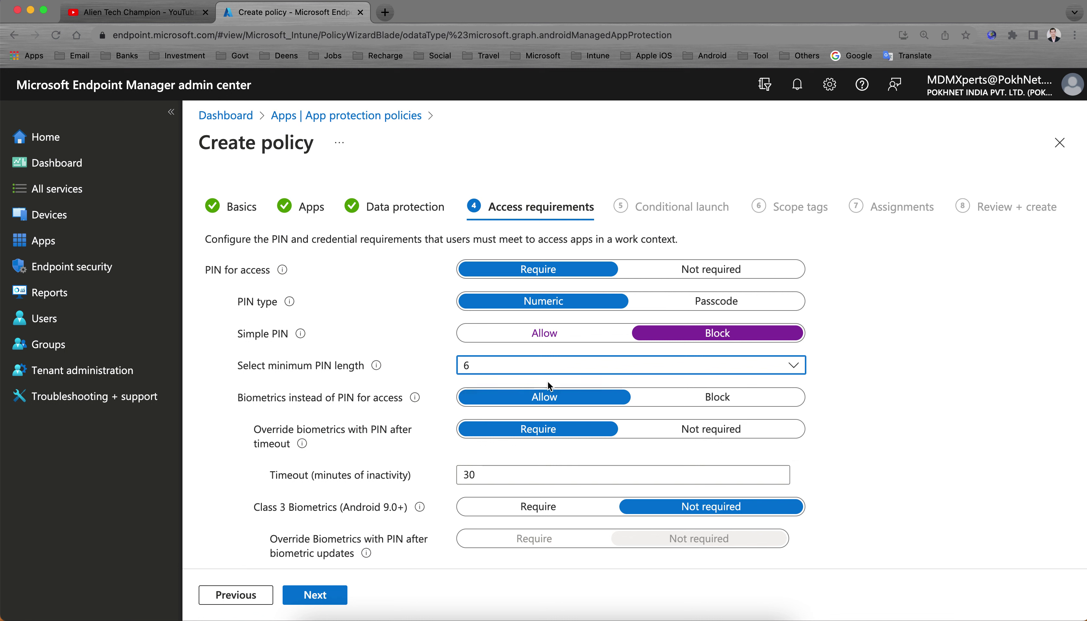
left_click(528, 372)
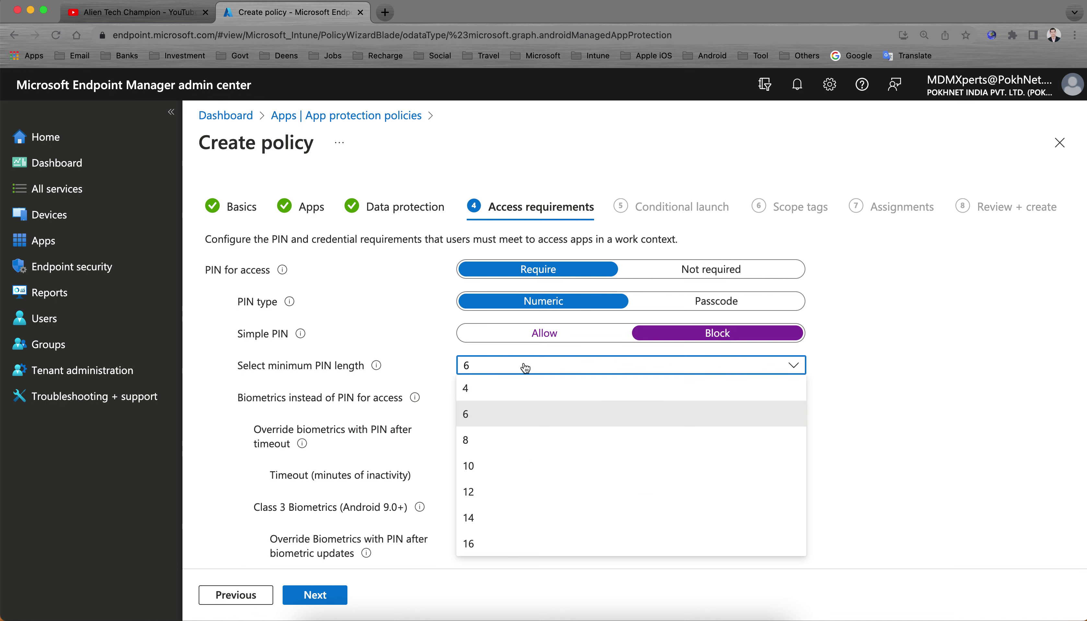
left_click(858, 365)
- Review the remaining biometric and PIN requirements without changing them, and proceed to the conditional launch settings
scroll(856, 363, "down", 2)
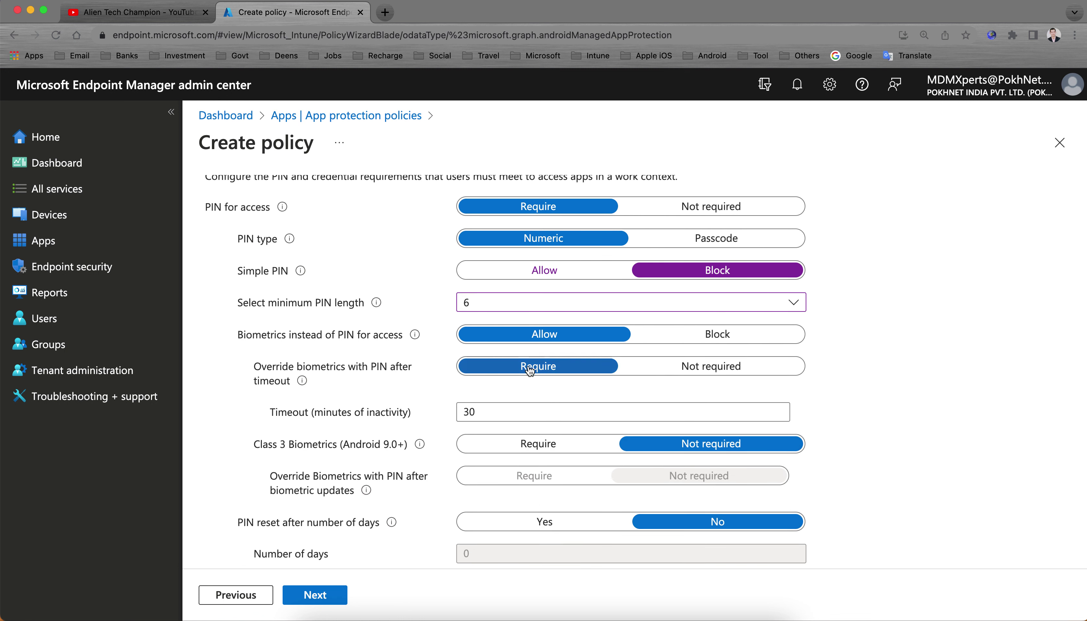
left_click(515, 415)
scroll(564, 419, "down", 6)
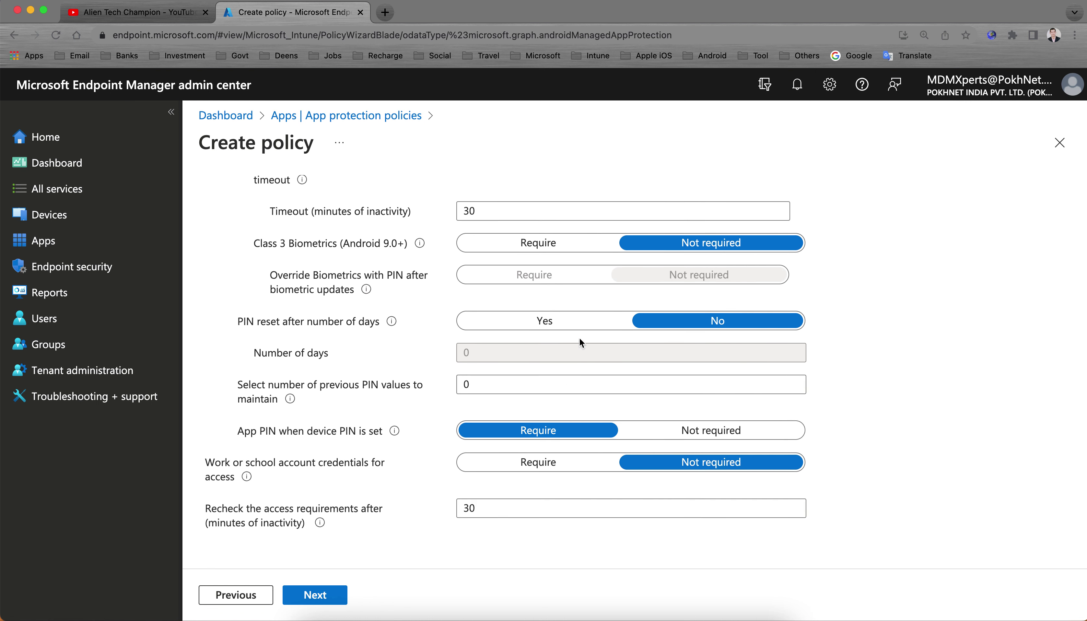
mouse_move(394, 432)
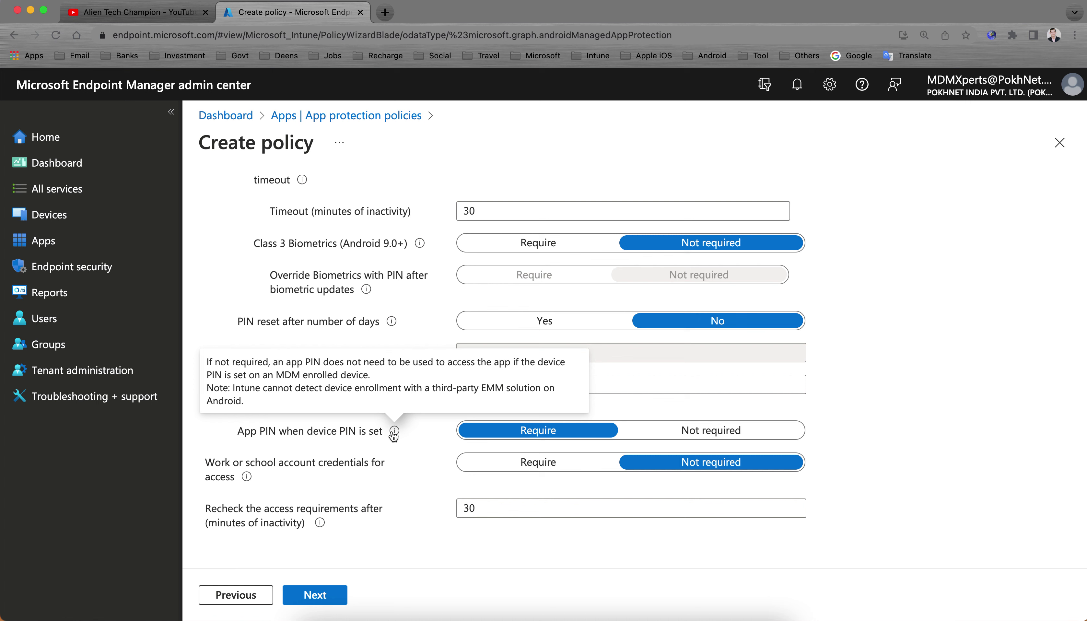
mouse_move(390, 326)
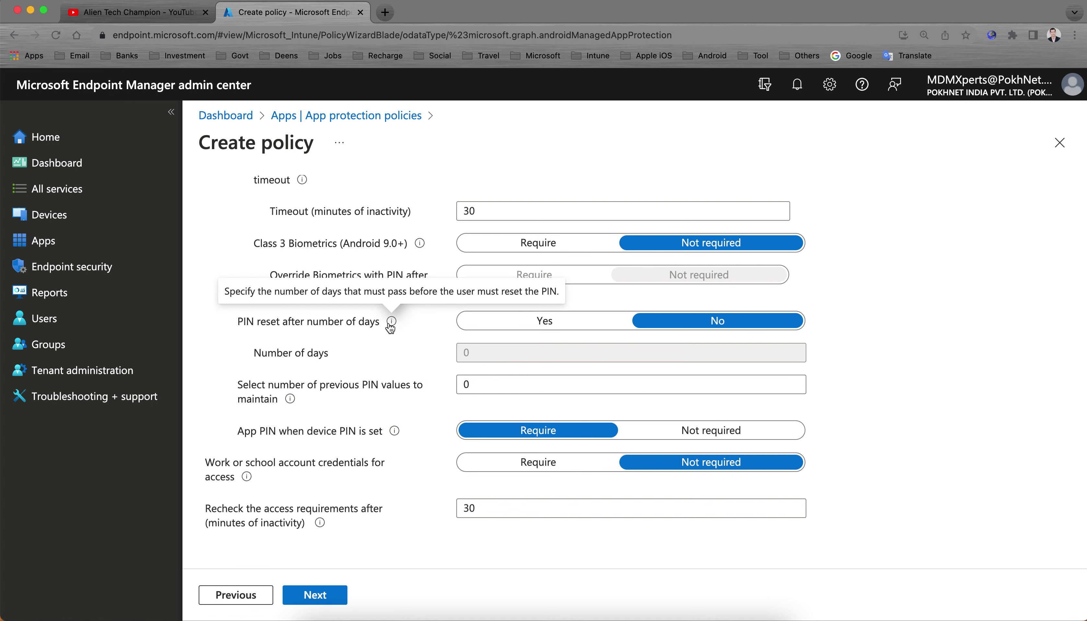
left_click(314, 595)
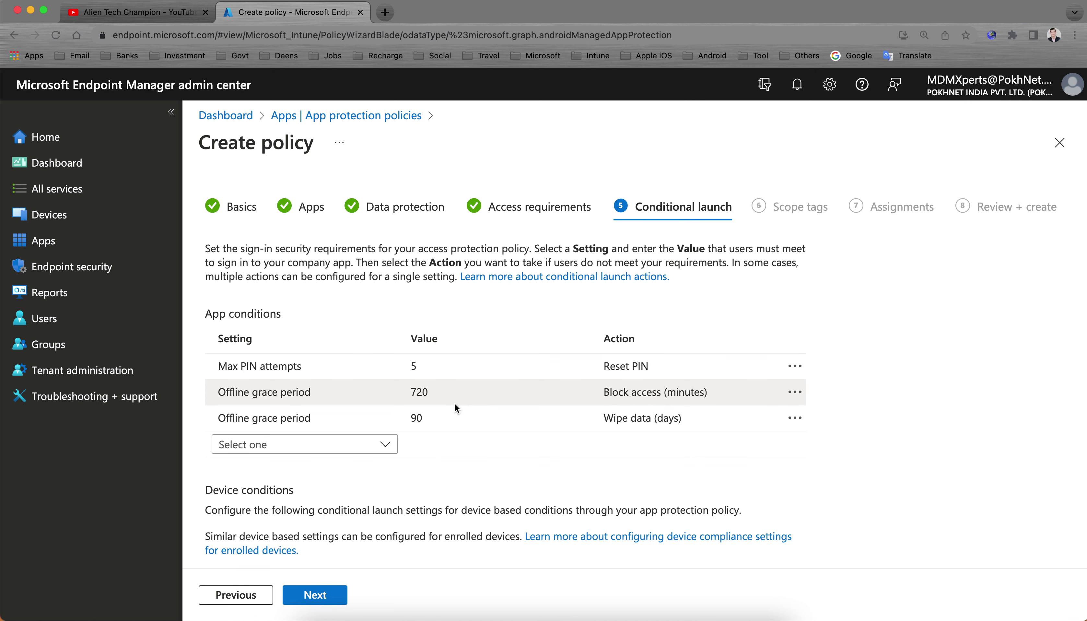
- Add a Min OS version device condition with the value 12.0.0 and the action Block access
scroll(516, 389, "down", 3)
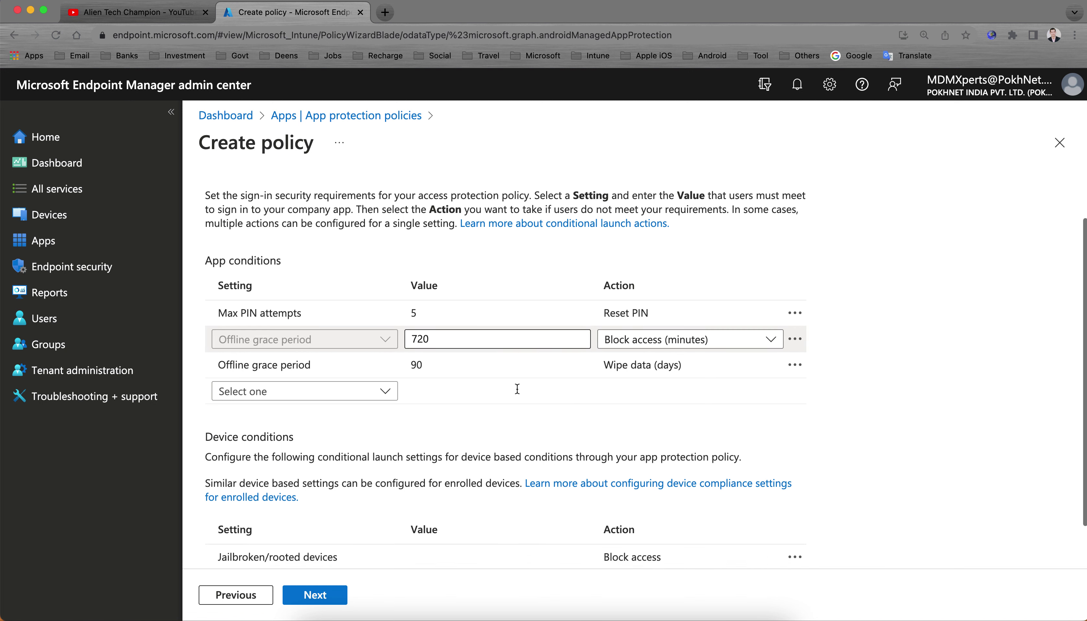
left_click(448, 302)
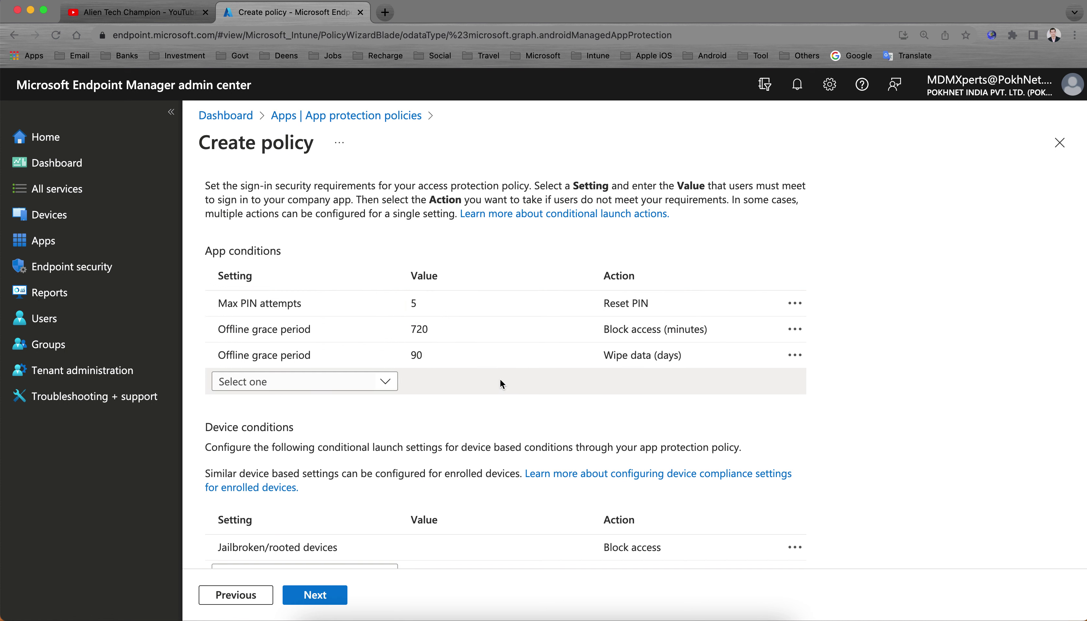
scroll(499, 379, "down", 2)
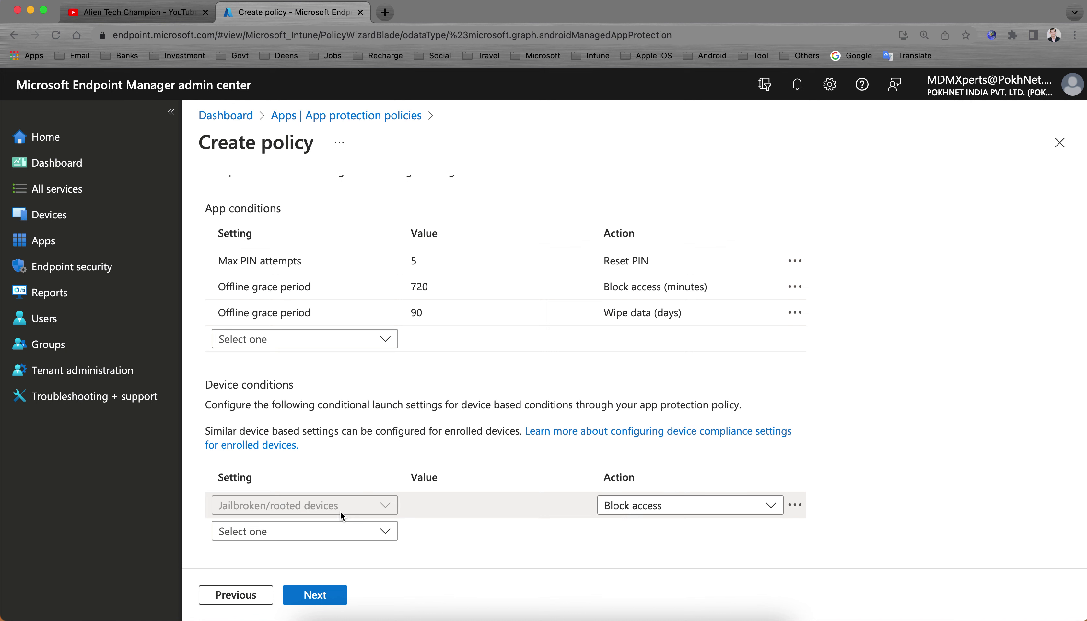
left_click(359, 532)
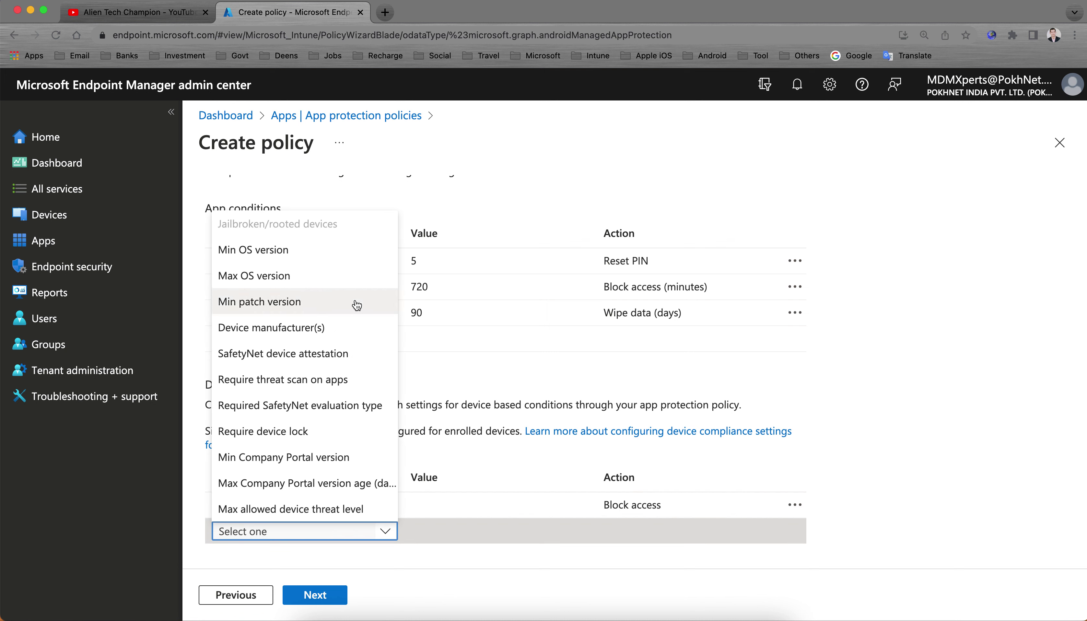
left_click(335, 250)
left_click(638, 531)
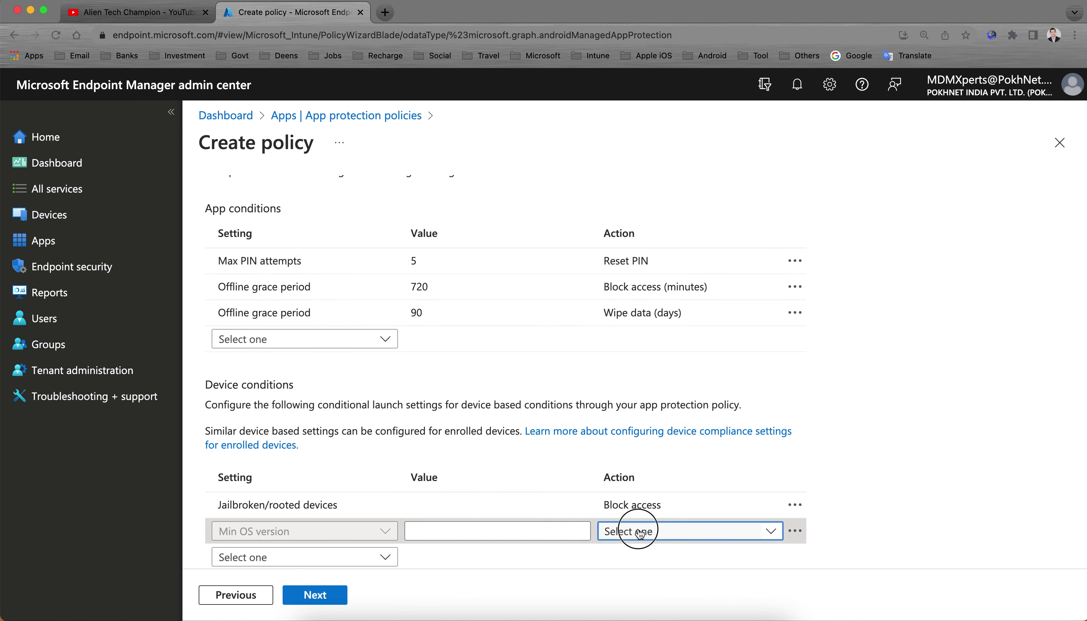
left_click(654, 458)
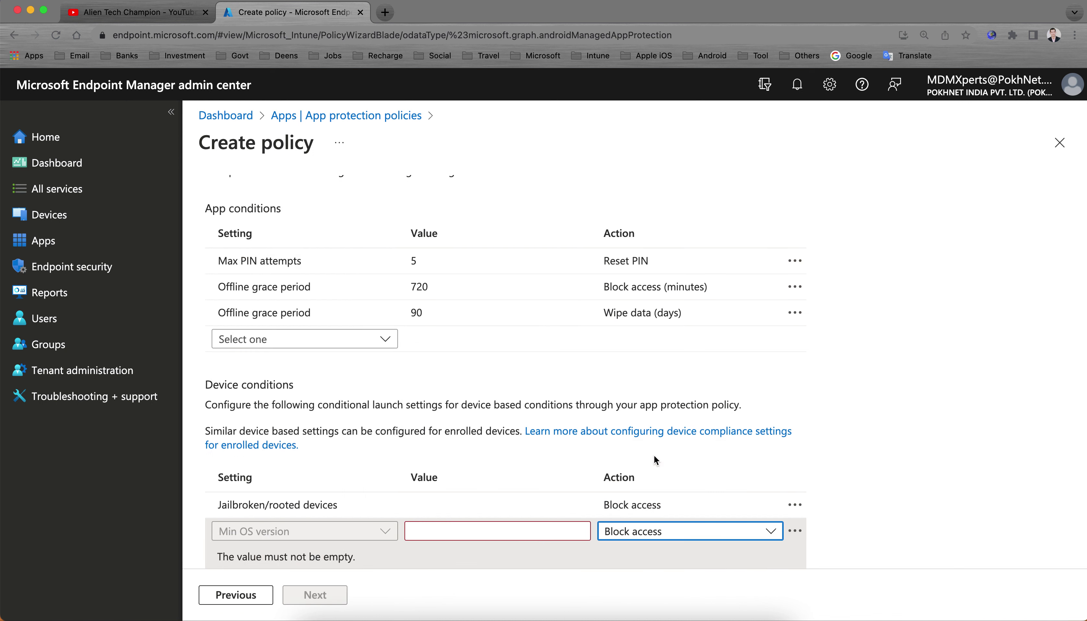
scroll(311, 557, "down", 2)
left_click(442, 446)
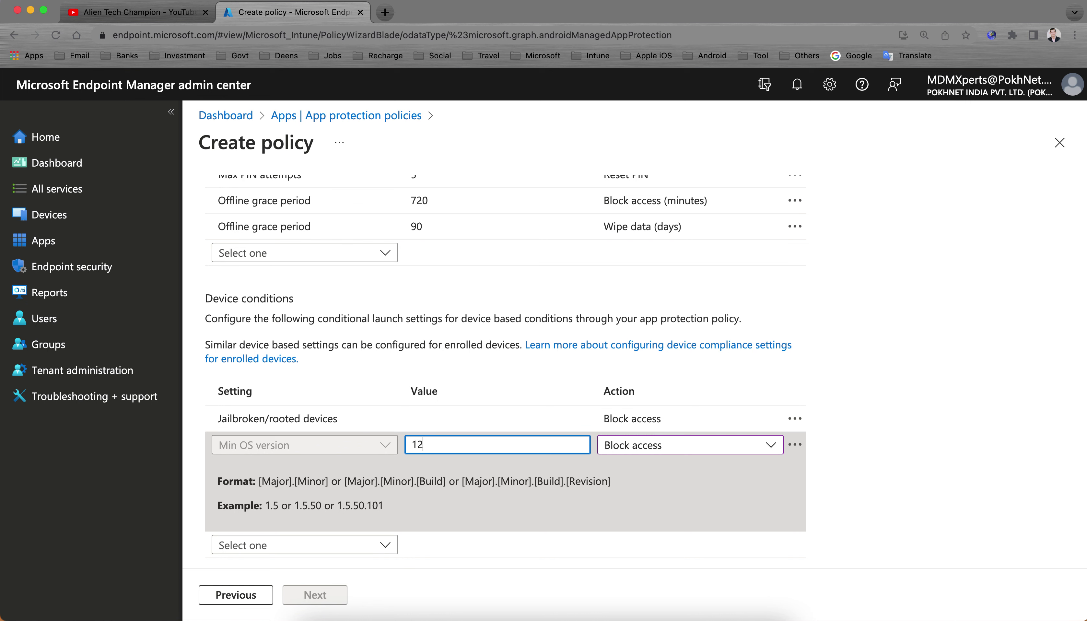
type(".0.0")
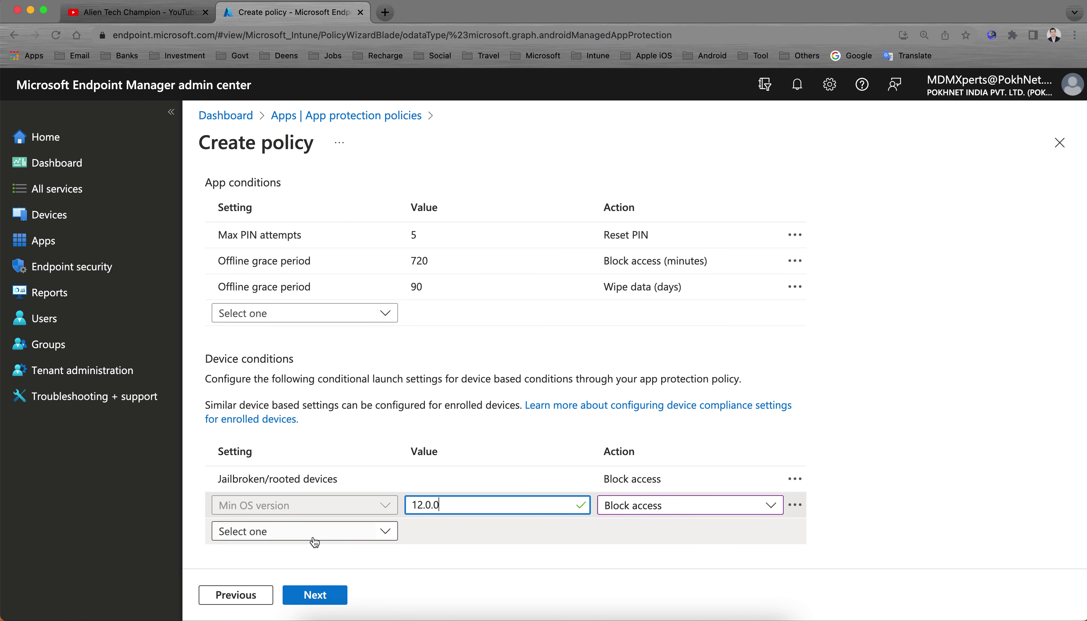
- Add a Require device lock device condition with Medium Complexity and the action Block access, and proceed to the scope tags
left_click(276, 535)
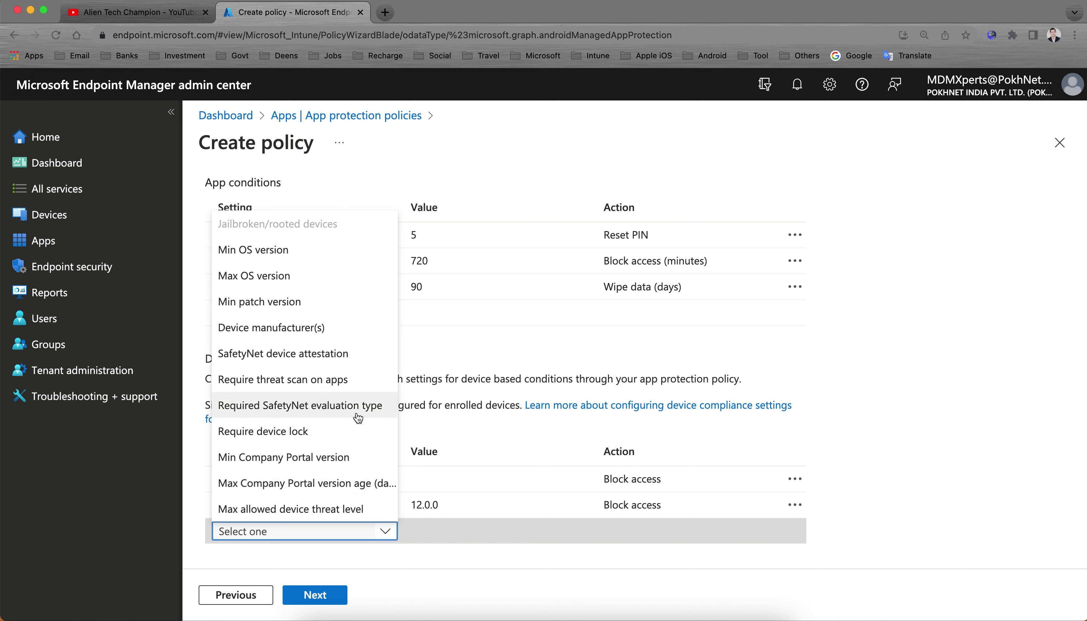
left_click(348, 431)
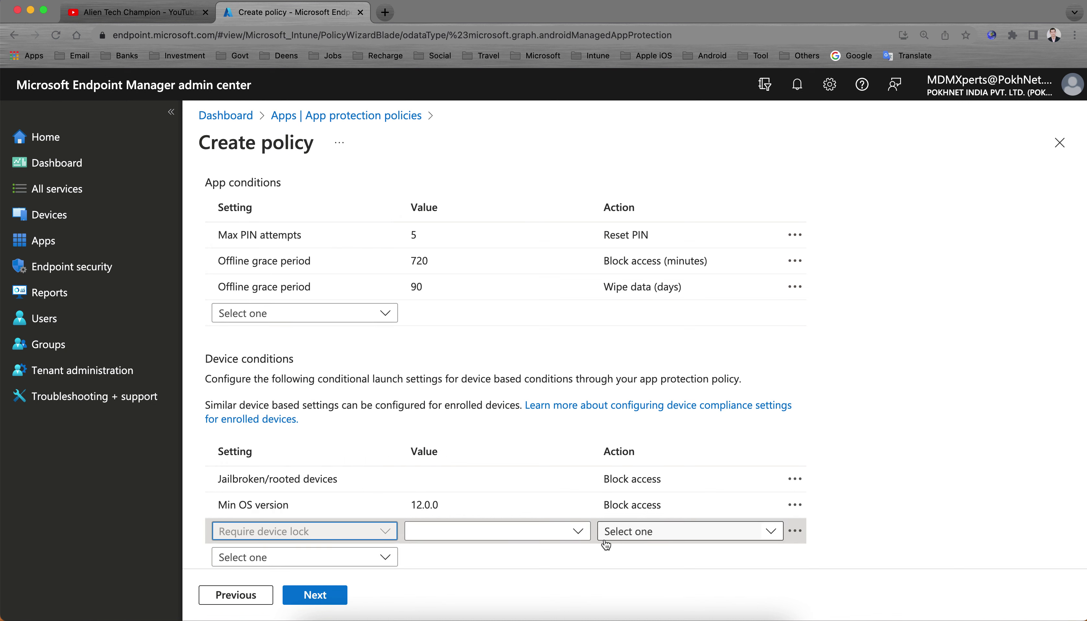
left_click(628, 532)
left_click(645, 506)
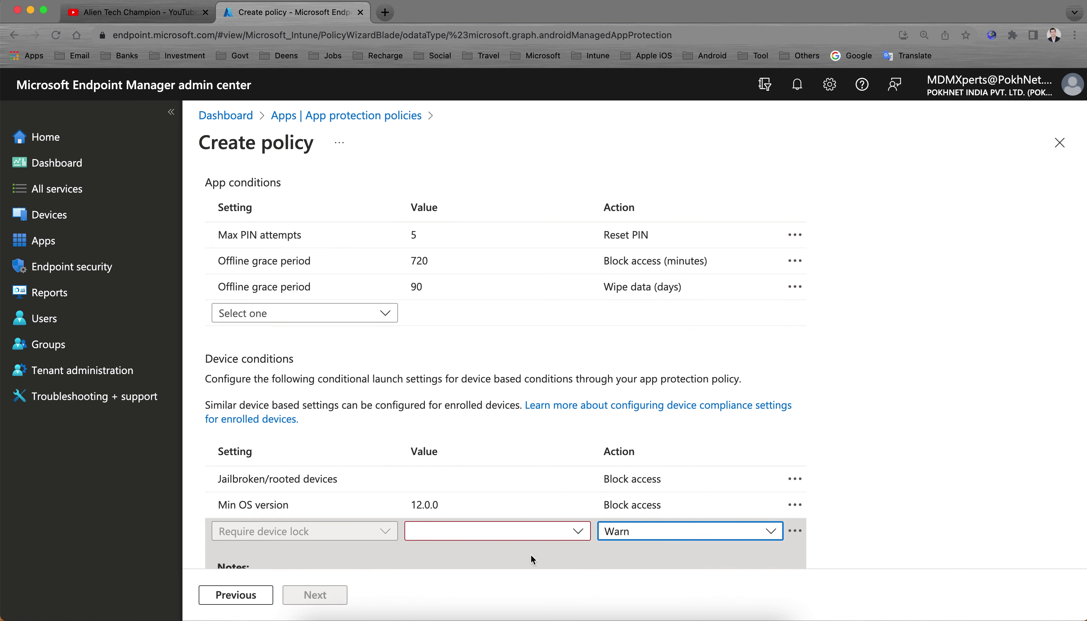
scroll(507, 546, "down", 5)
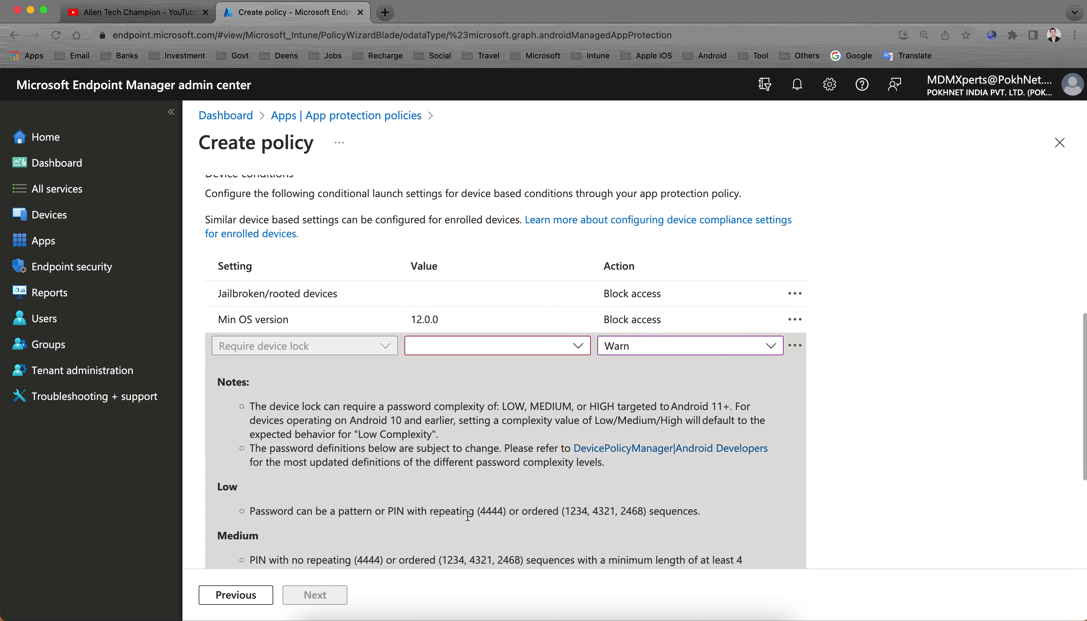
scroll(496, 496, "down", 2)
left_click(628, 297)
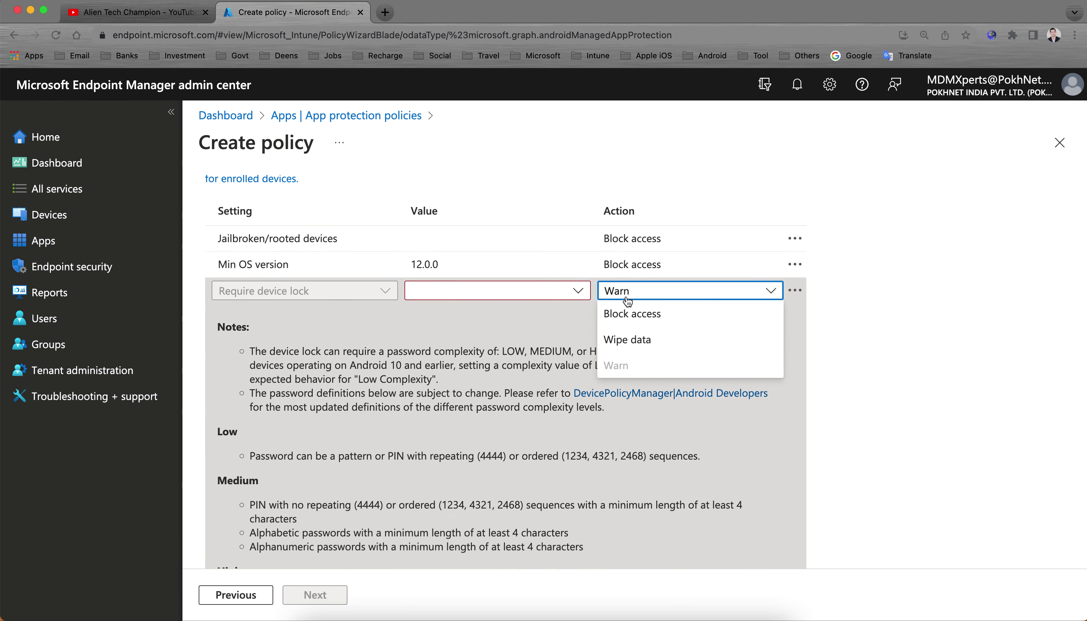
left_click(655, 313)
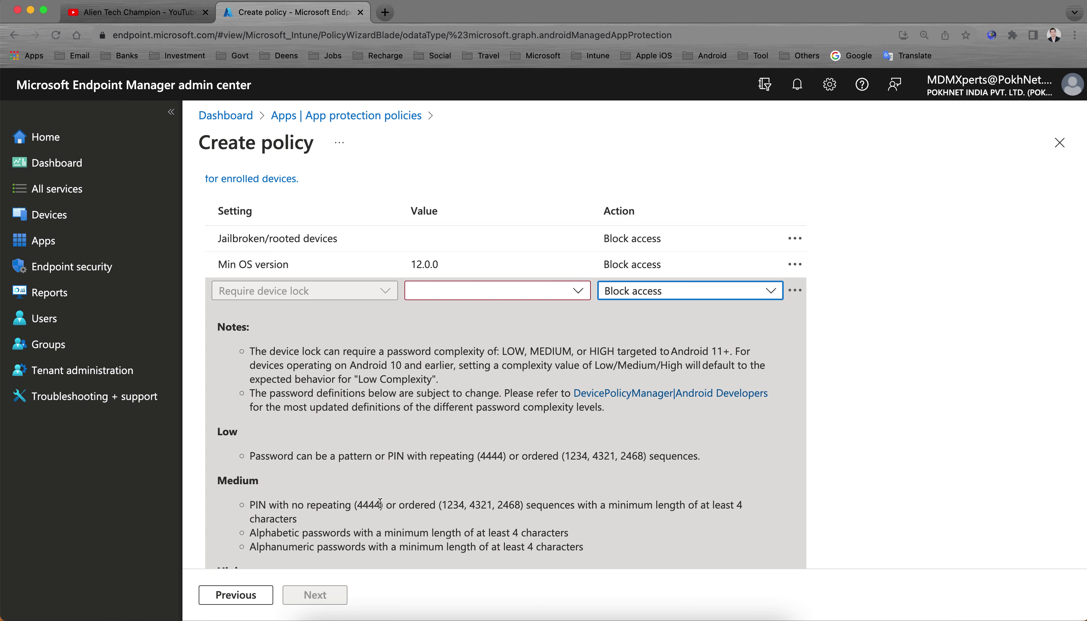
scroll(432, 388, "down", 3)
left_click(463, 201)
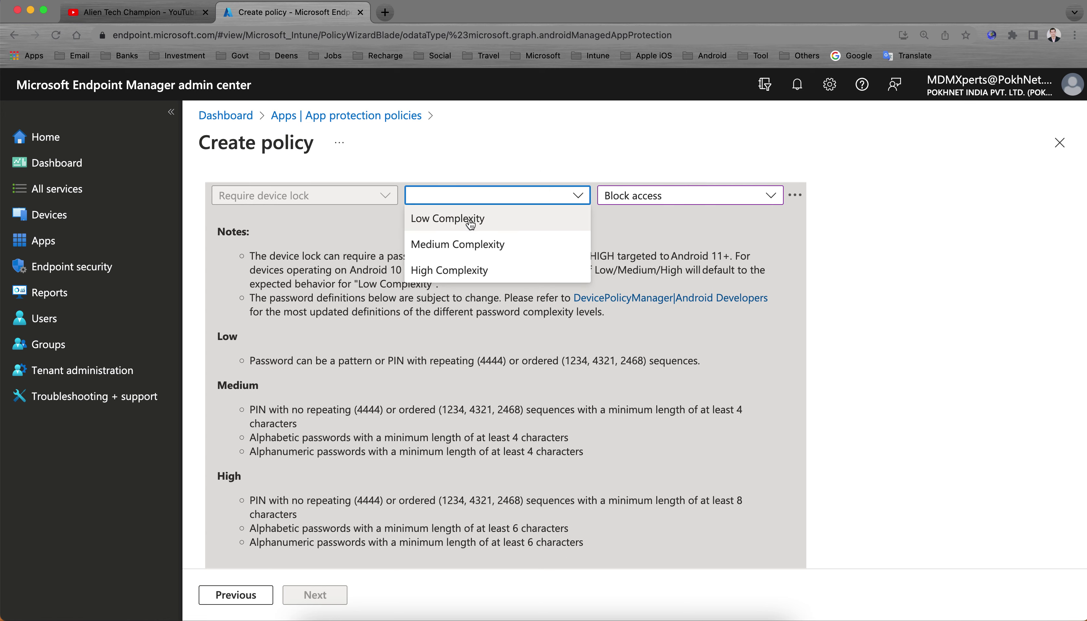
left_click(458, 241)
left_click(324, 594)
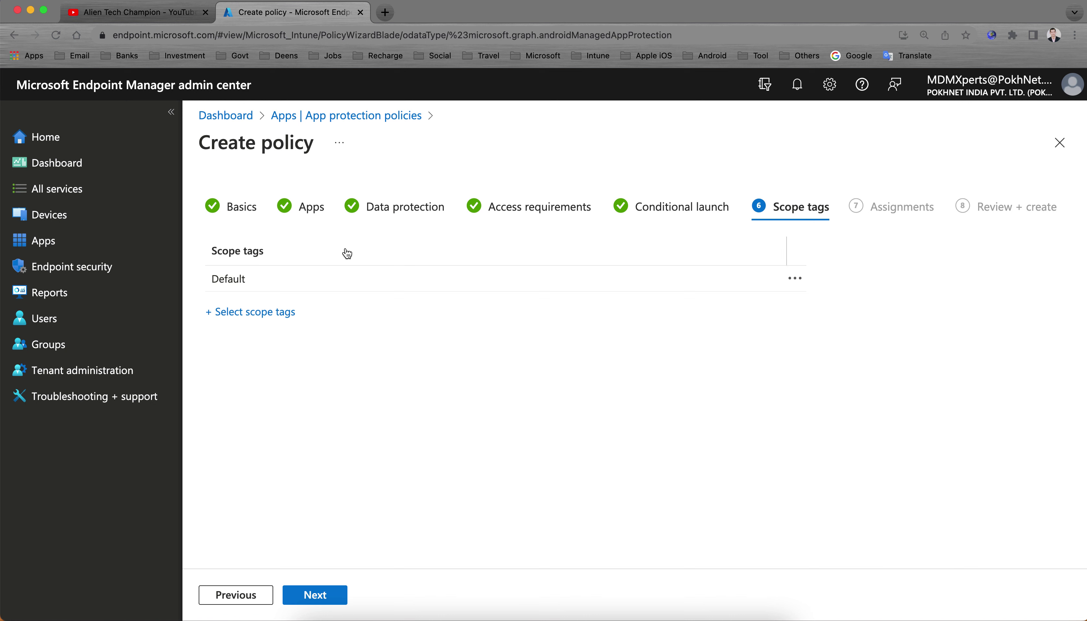
- Keep the default scope tag and assign the policy to the included group Intune_MAM_BYOD_Users only
left_click(320, 596)
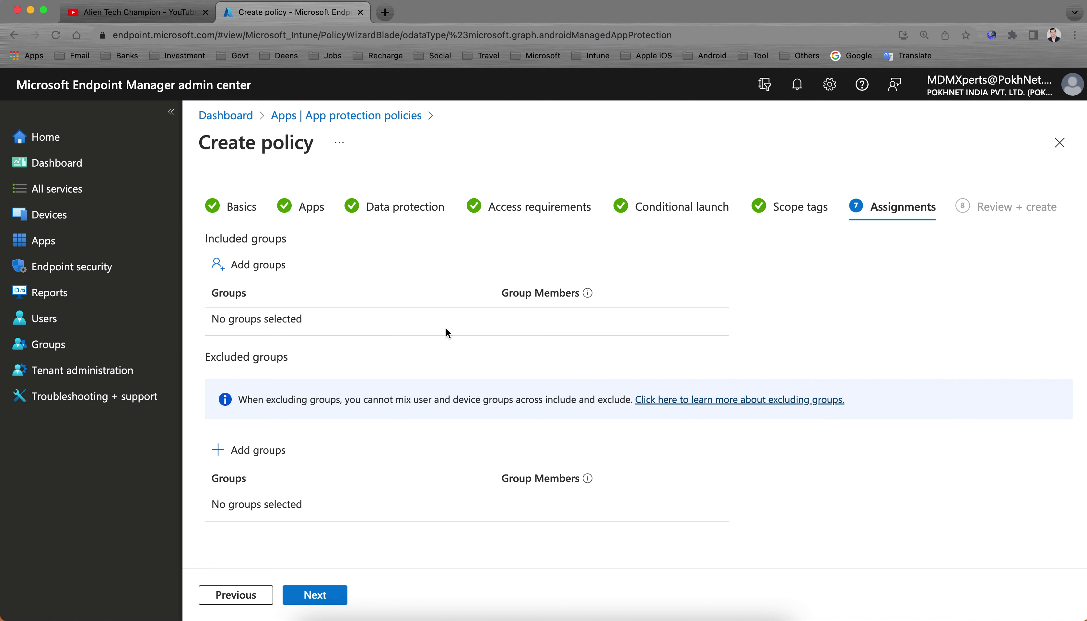
left_click(278, 267)
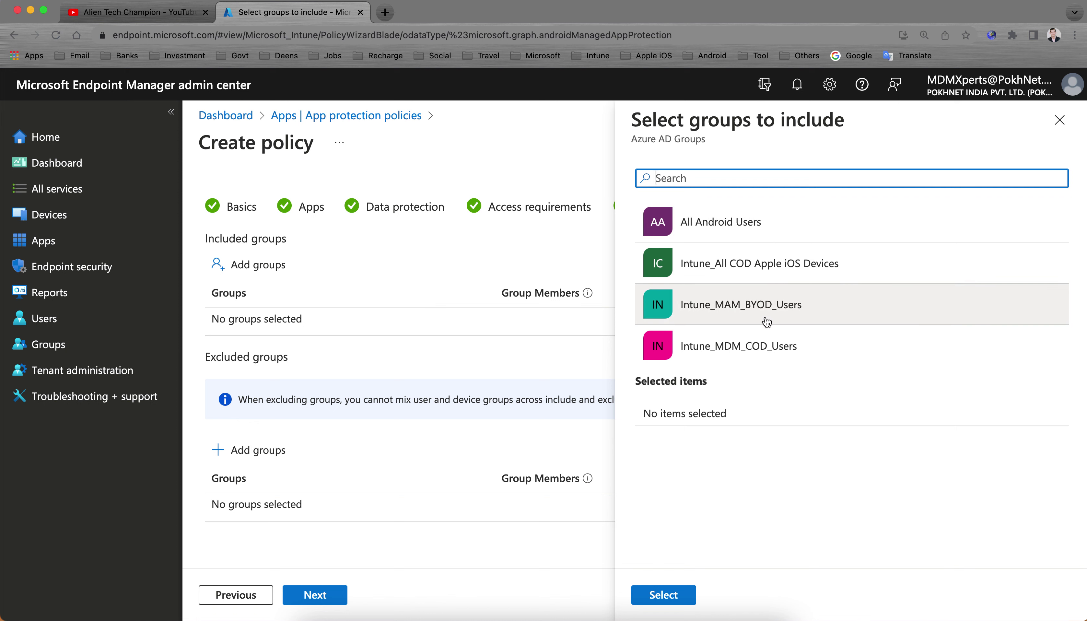
left_click(809, 304)
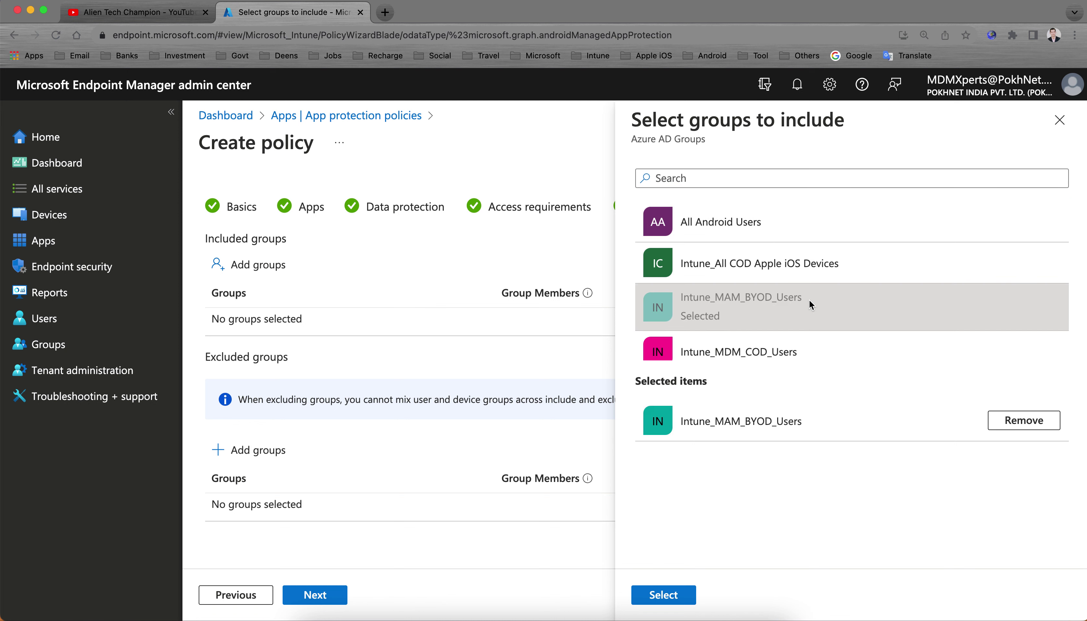
left_click(794, 228)
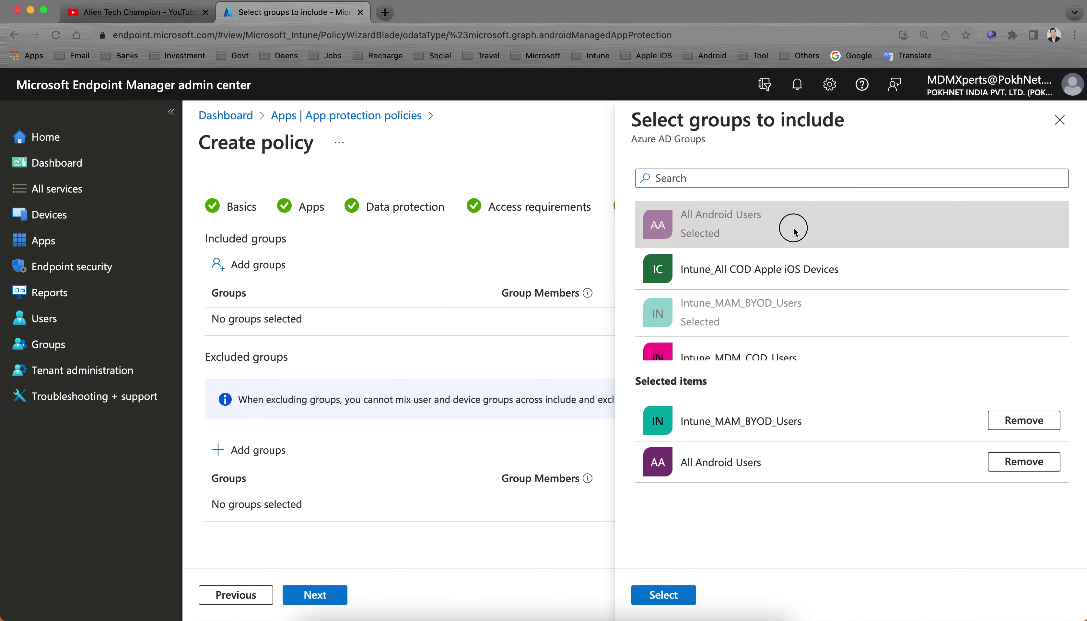
left_click(1007, 461)
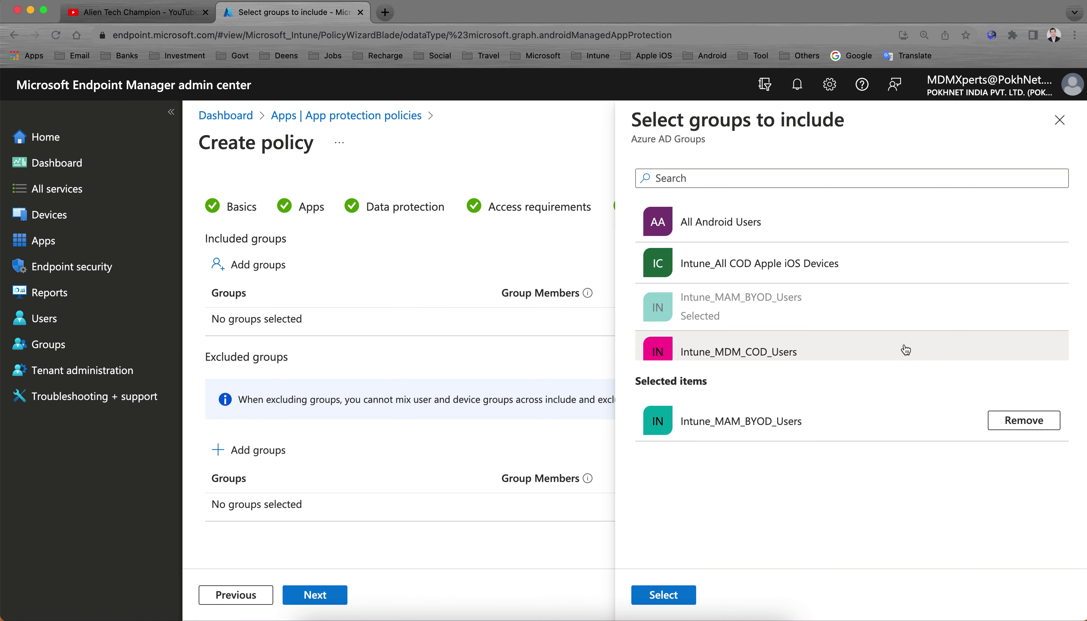
scroll(835, 349, "down", 1)
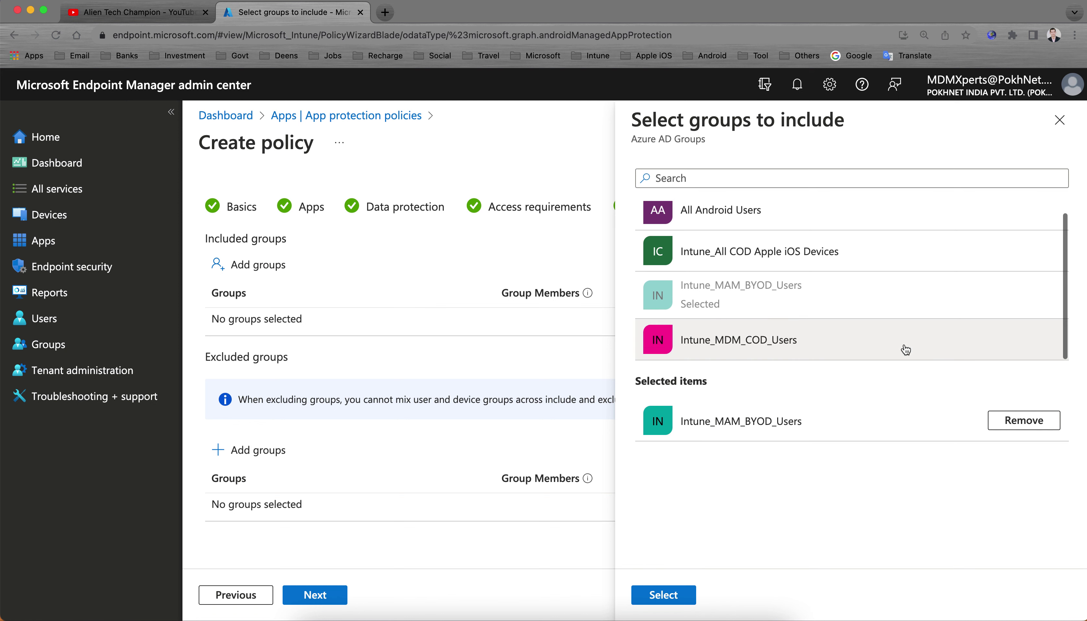
left_click(665, 595)
- Review the policy summary and create the app protection policy
left_click(319, 596)
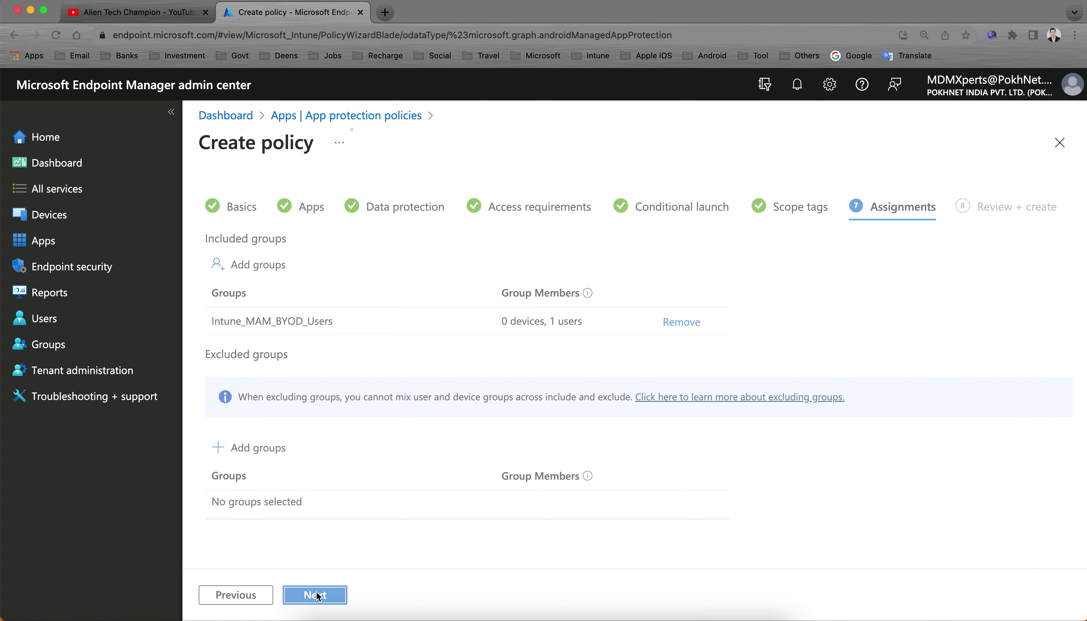
scroll(474, 360, "down", 2)
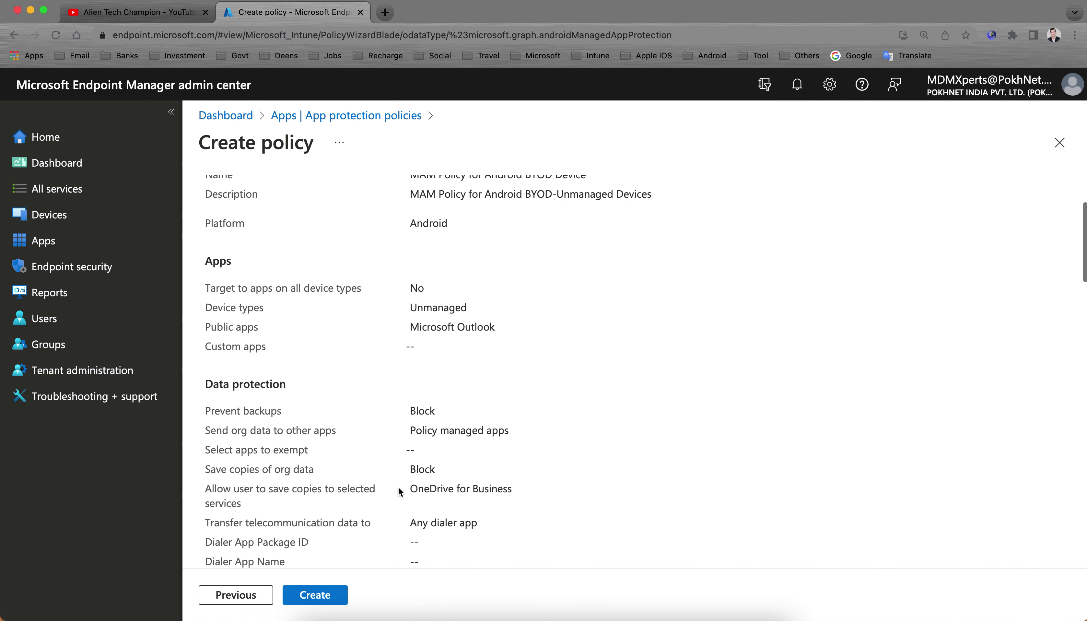
left_click(331, 597)
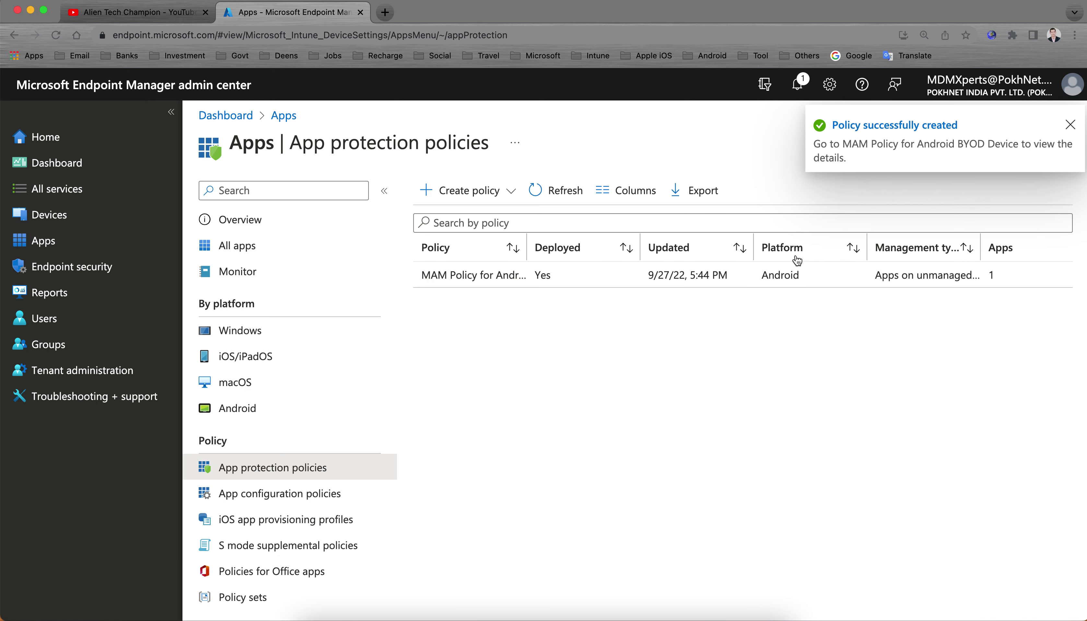
- Refresh the app protection policies list and widen its columns to show the full policy name and management type
left_click(569, 196)
left_click(559, 242)
left_click_drag(559, 242, 611, 241)
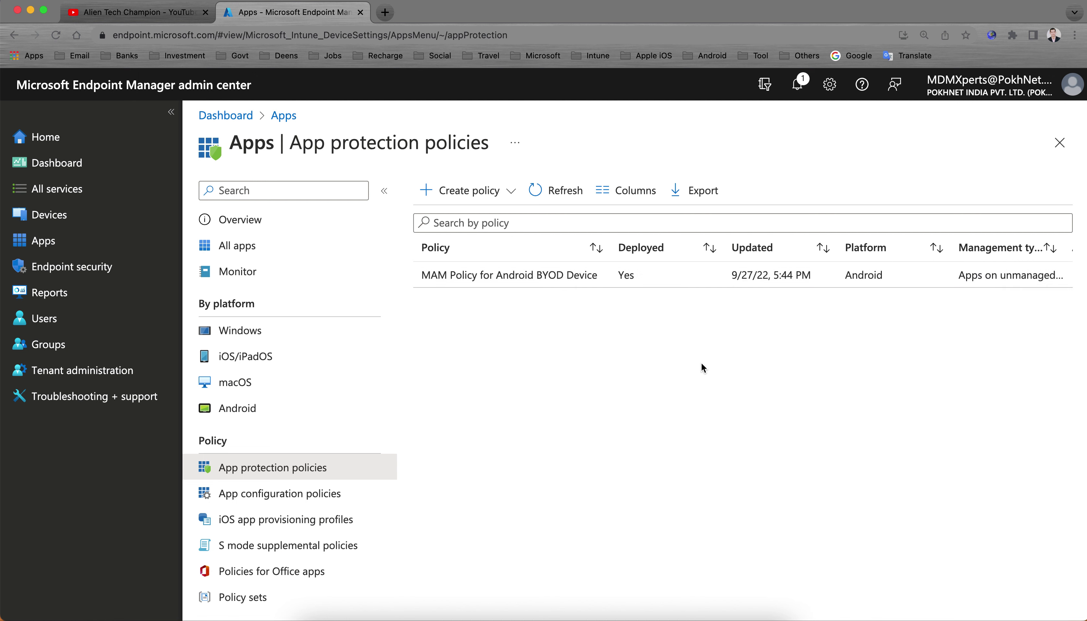
key("super+minus")
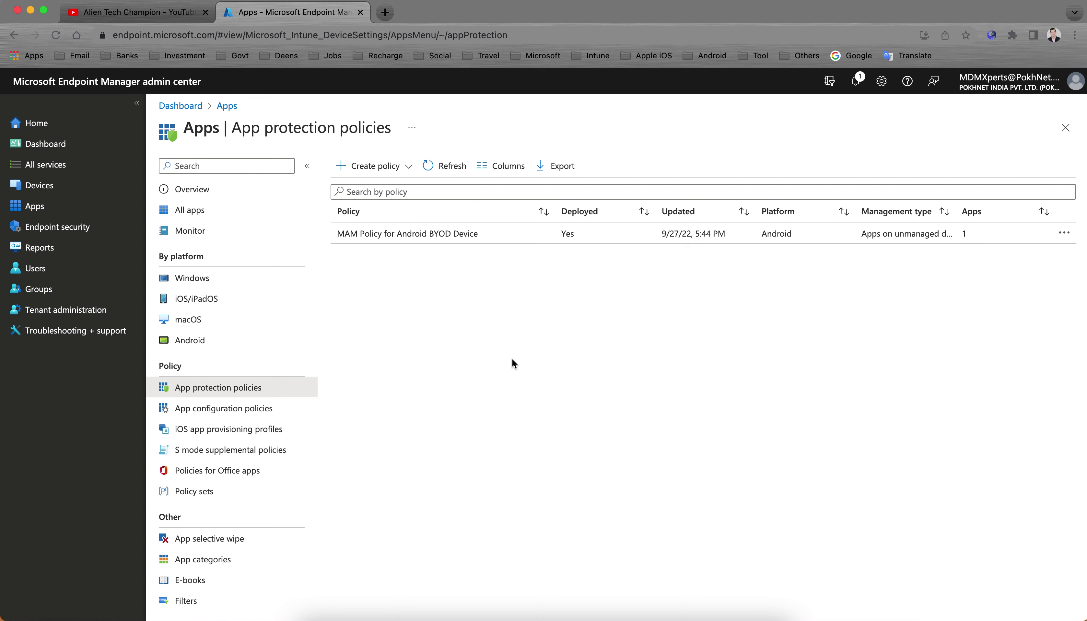
key("super+equal")
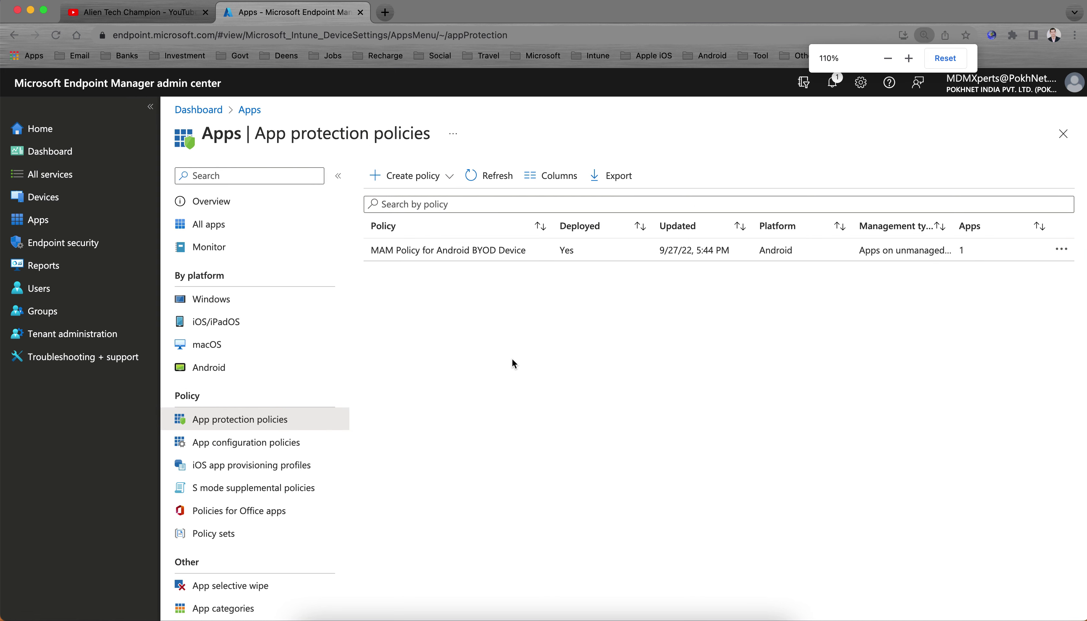
left_click_drag(953, 224, 990, 224)
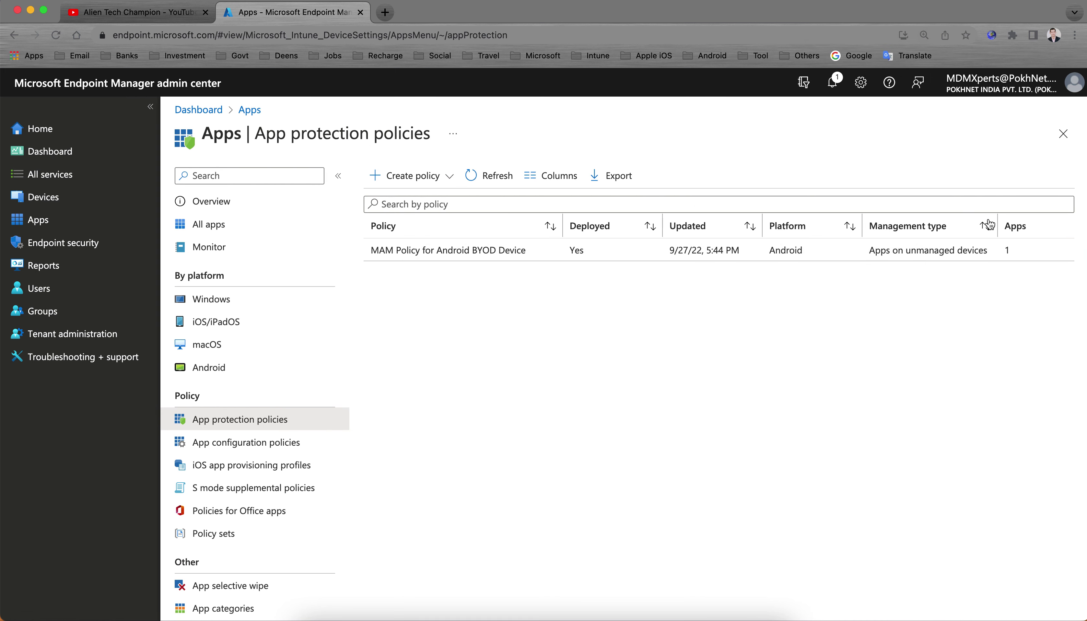